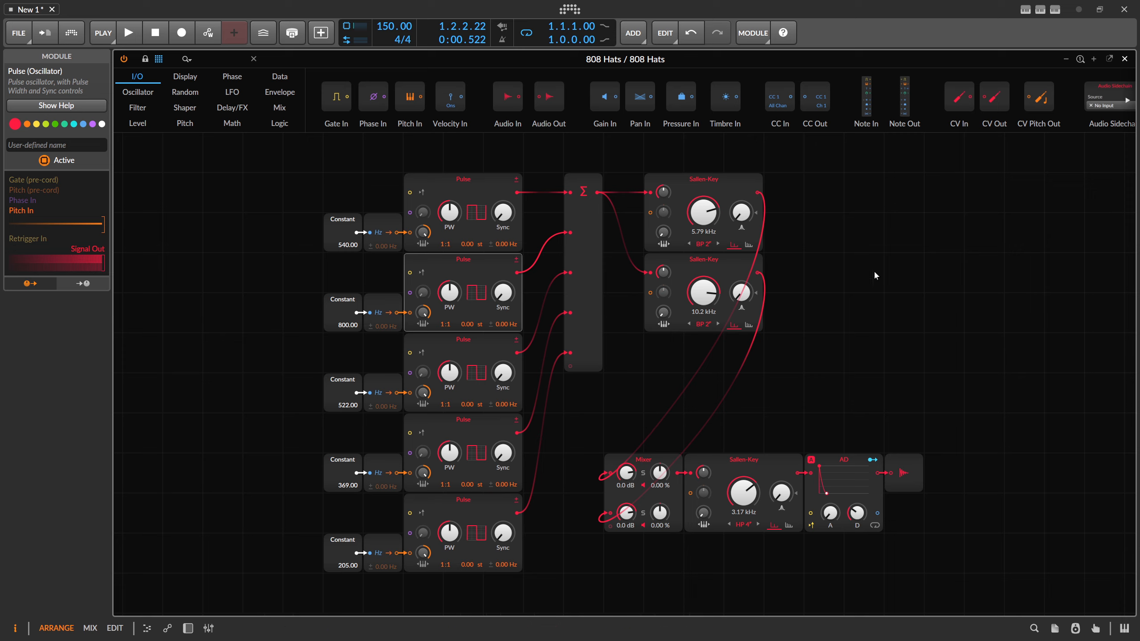
- Close the Grid editor and replace the 808 Hats Poly Grid device on its track with a Polymer synth
left_click(1125, 59)
left_click(171, 92)
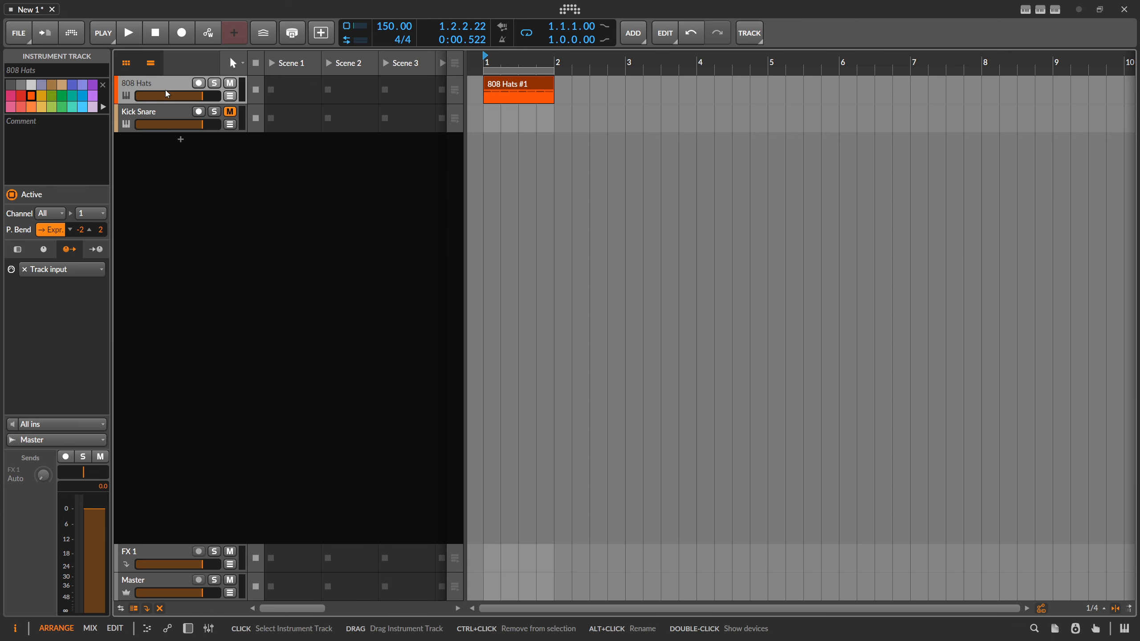
double_click(170, 93)
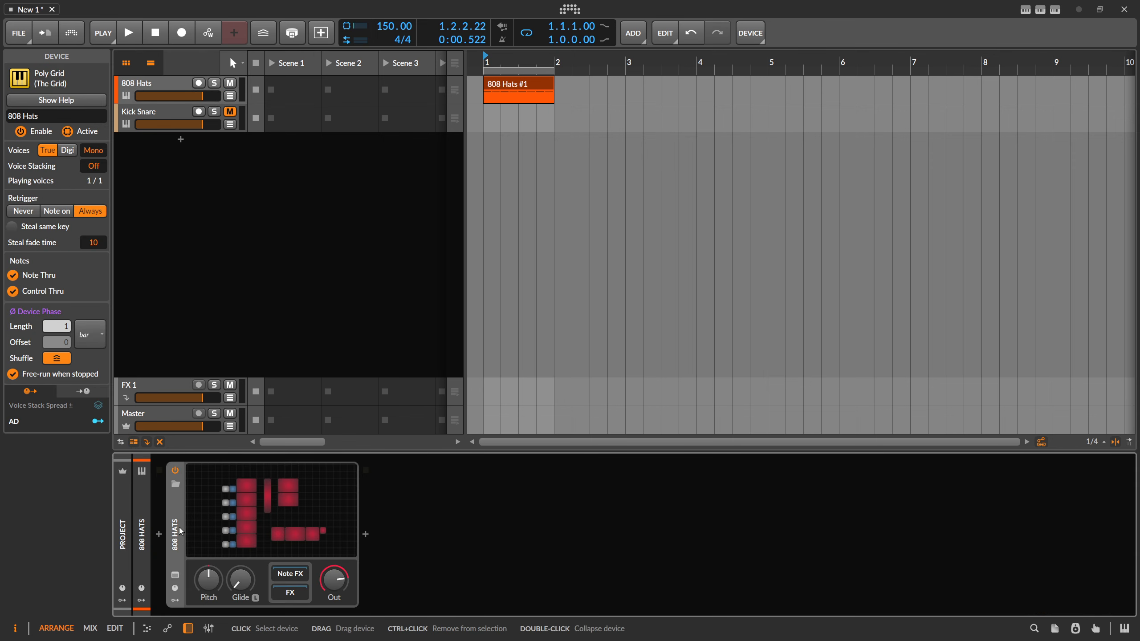
key("Delete")
left_click(161, 536)
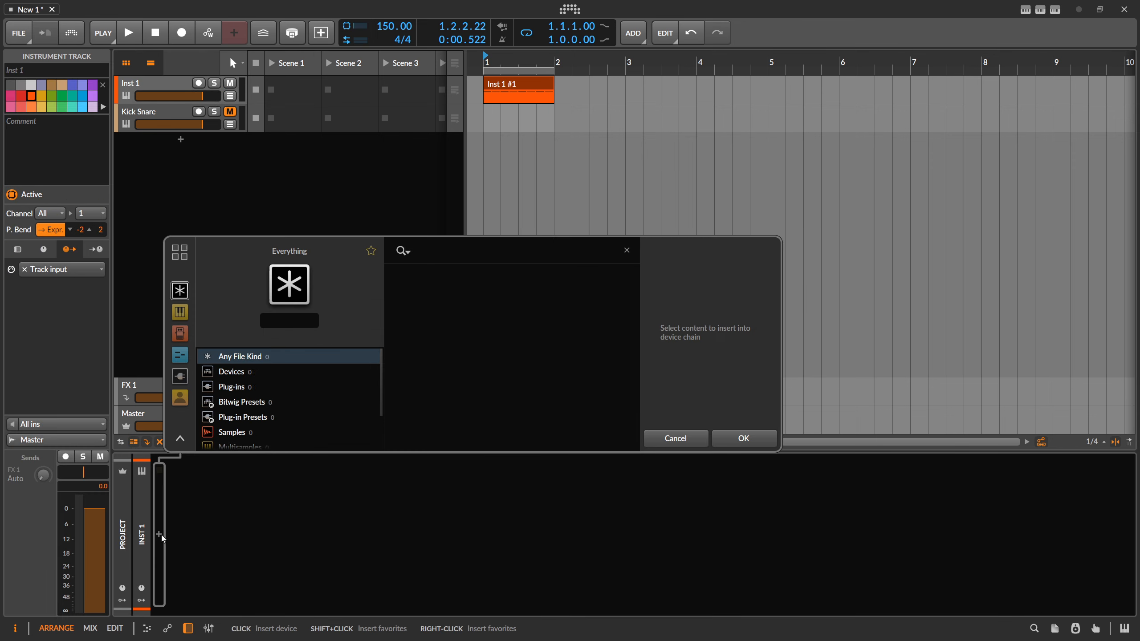
type("polymer")
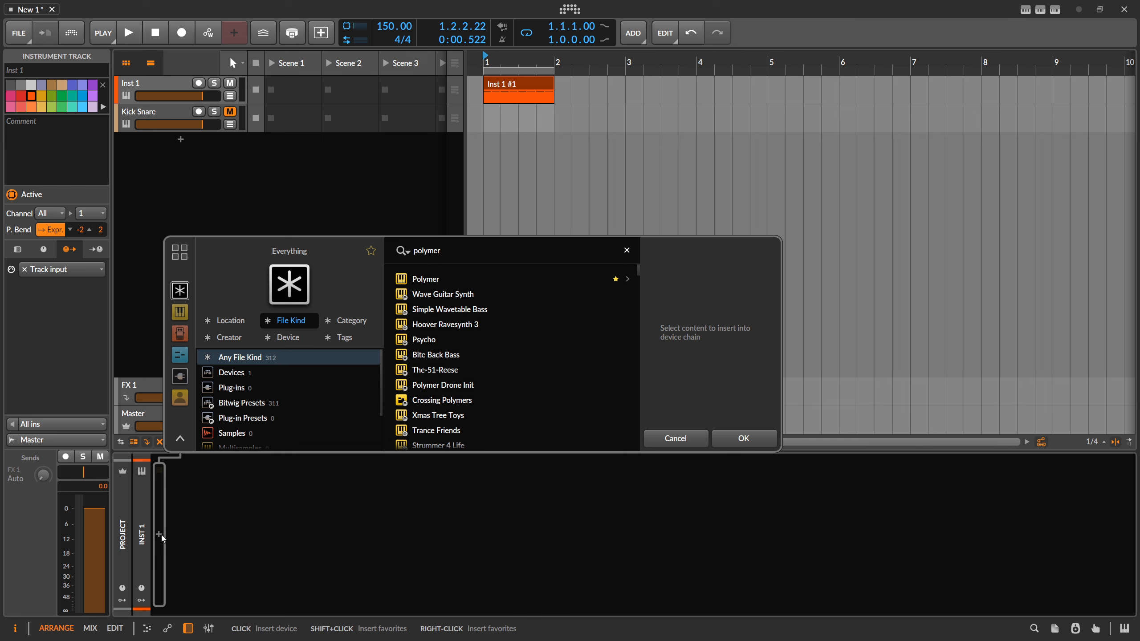
key("Return")
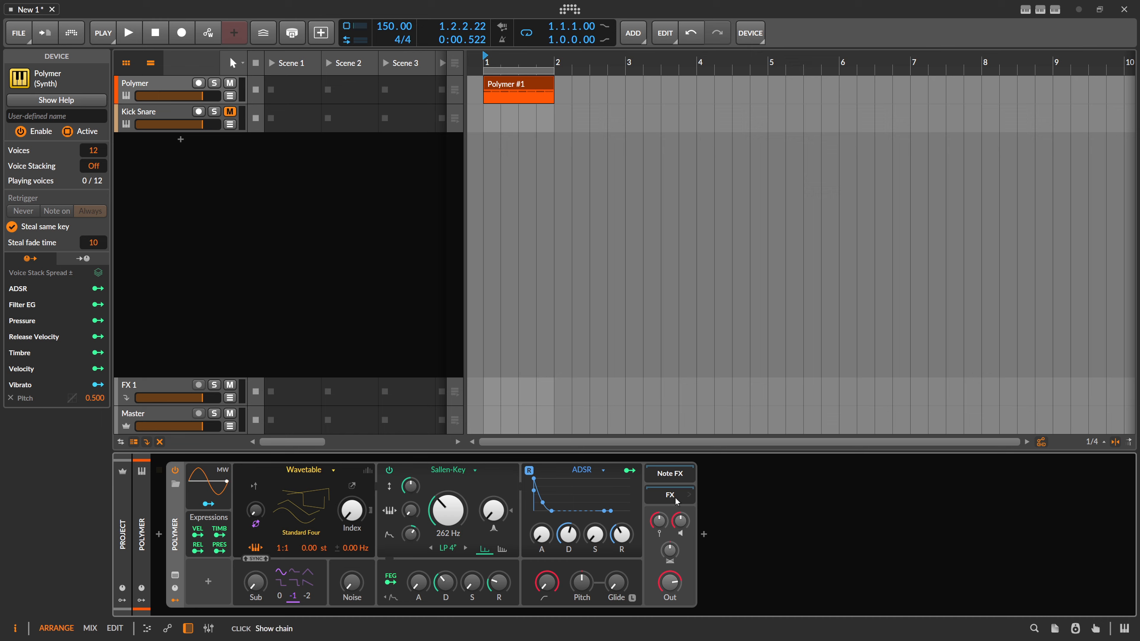
- Insert a Peak Limiter after the Polymer synth
left_click(703, 534)
type("p")
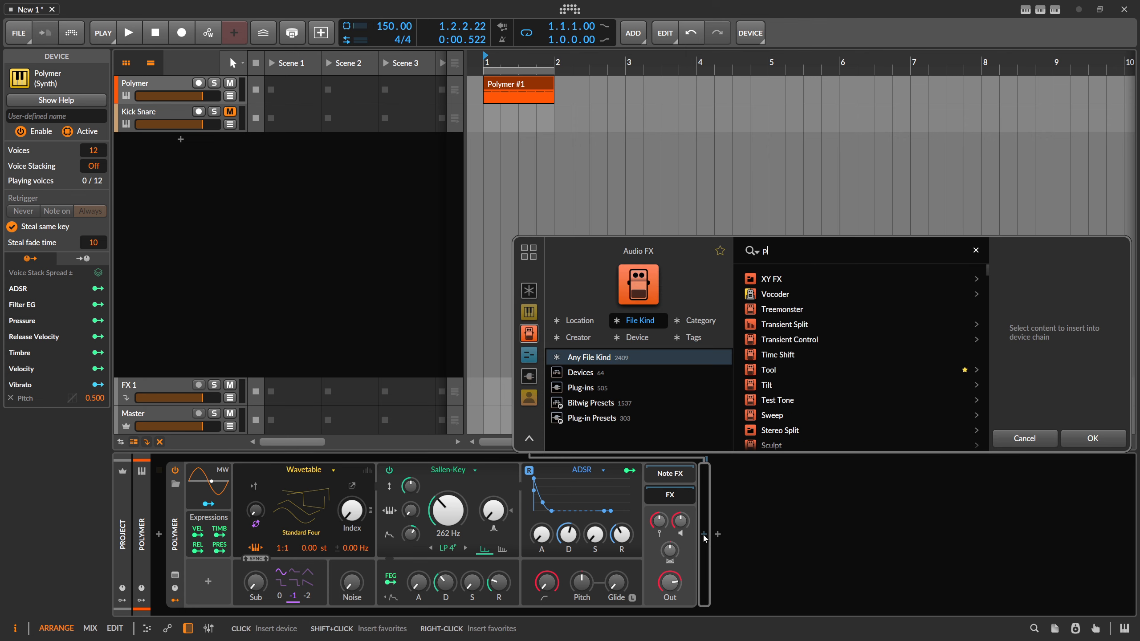
type("eak")
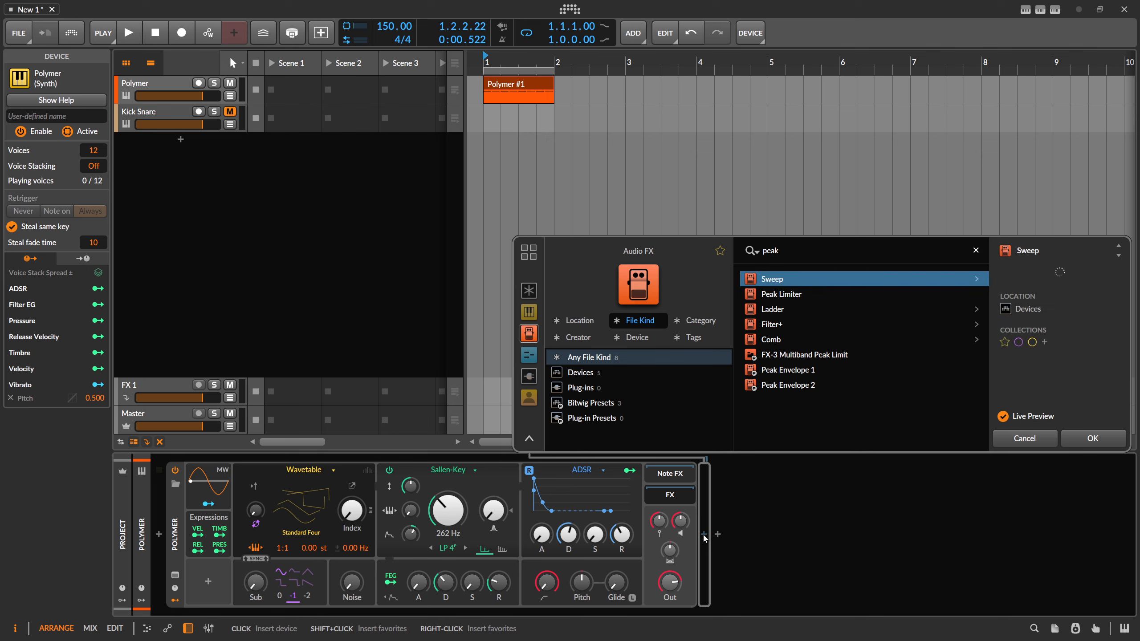
key("Down")
key("Return")
- Insert an EQ+ between the Polymer synth and the Peak Limiter
left_click(703, 534)
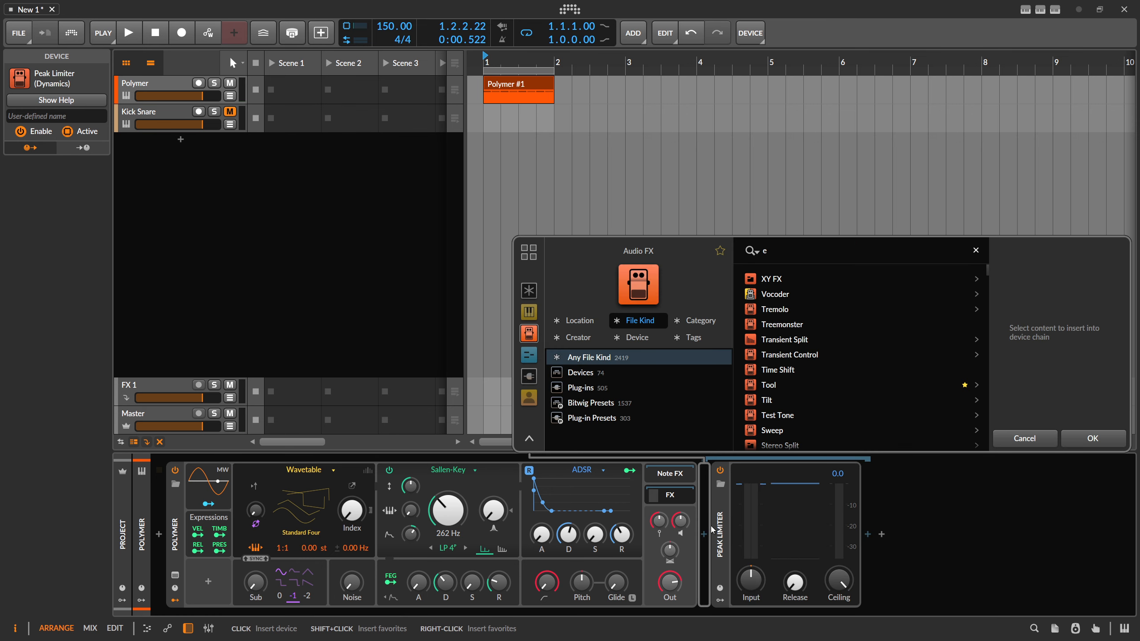
type("eq")
double_click(774, 369)
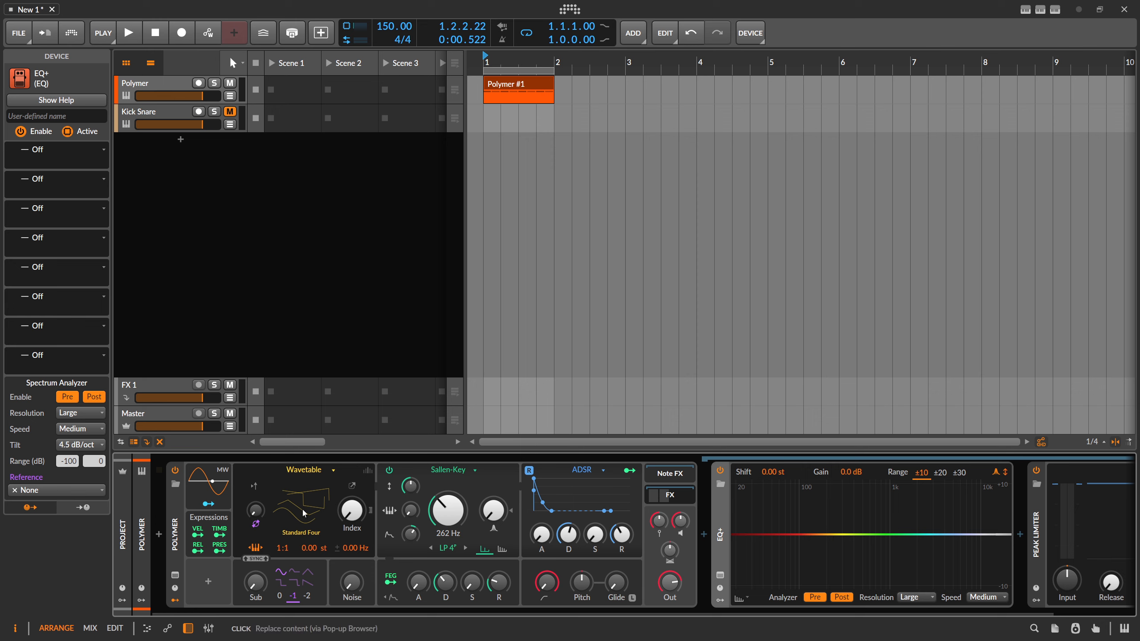
- Set the oscillator's unison to 16 Fat voices with full detune and spread, and open the filter cutoff to 33.5 kHz
left_click(367, 473)
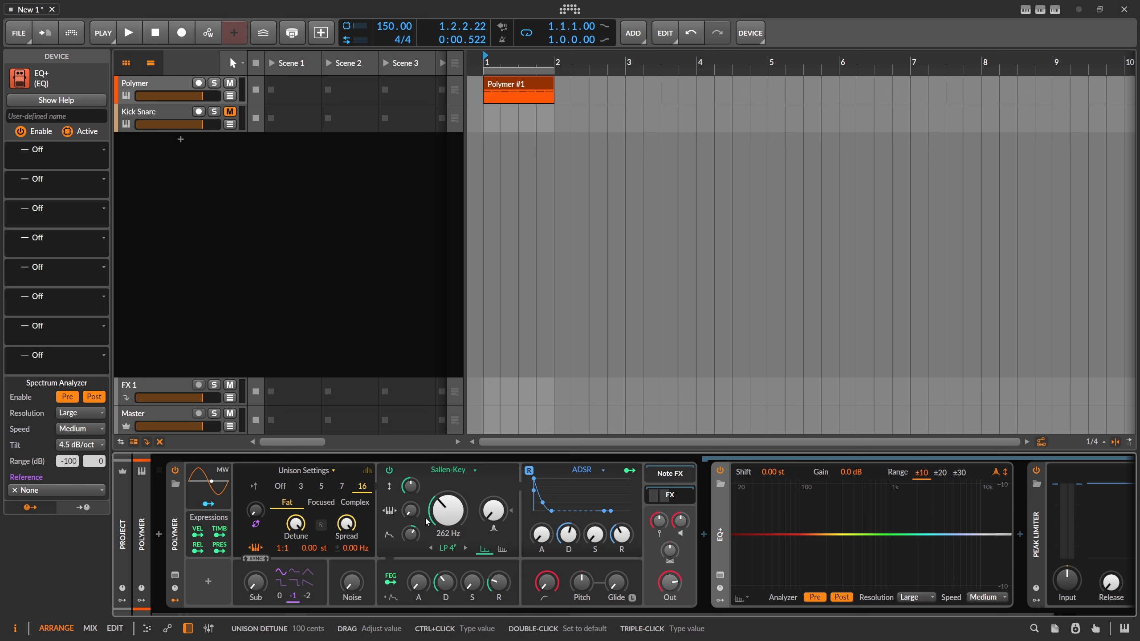
left_click_drag(440, 513, 440, 426)
double_click(418, 535)
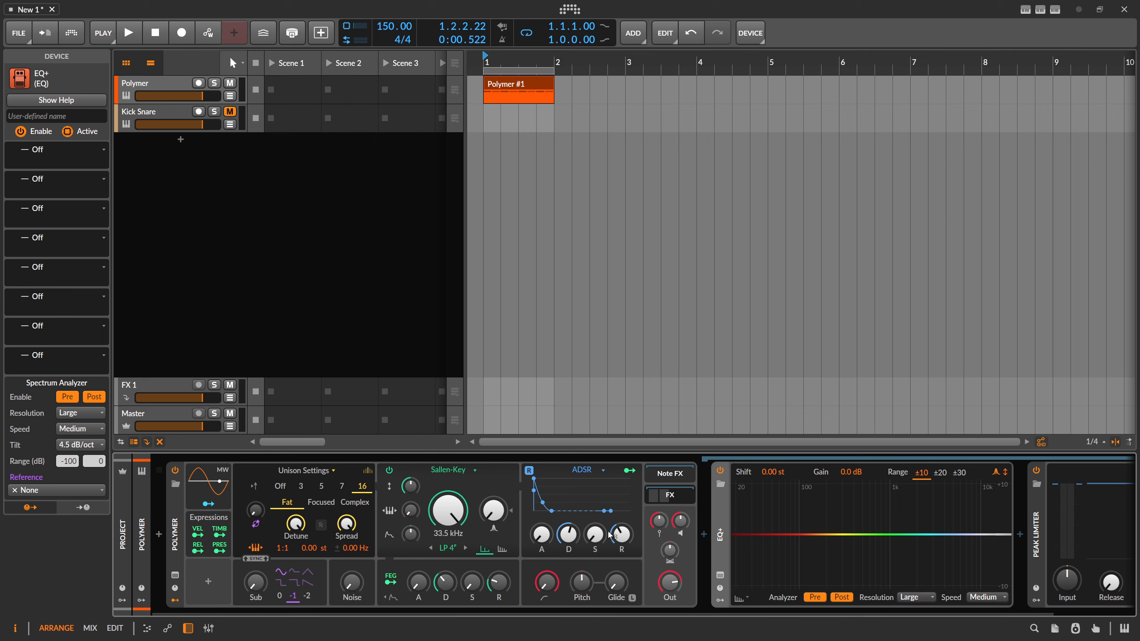
- Lower Polymer's voice level and raise the oscillator's pitch ratio to 17:1 while auditioning the clip
key("space")
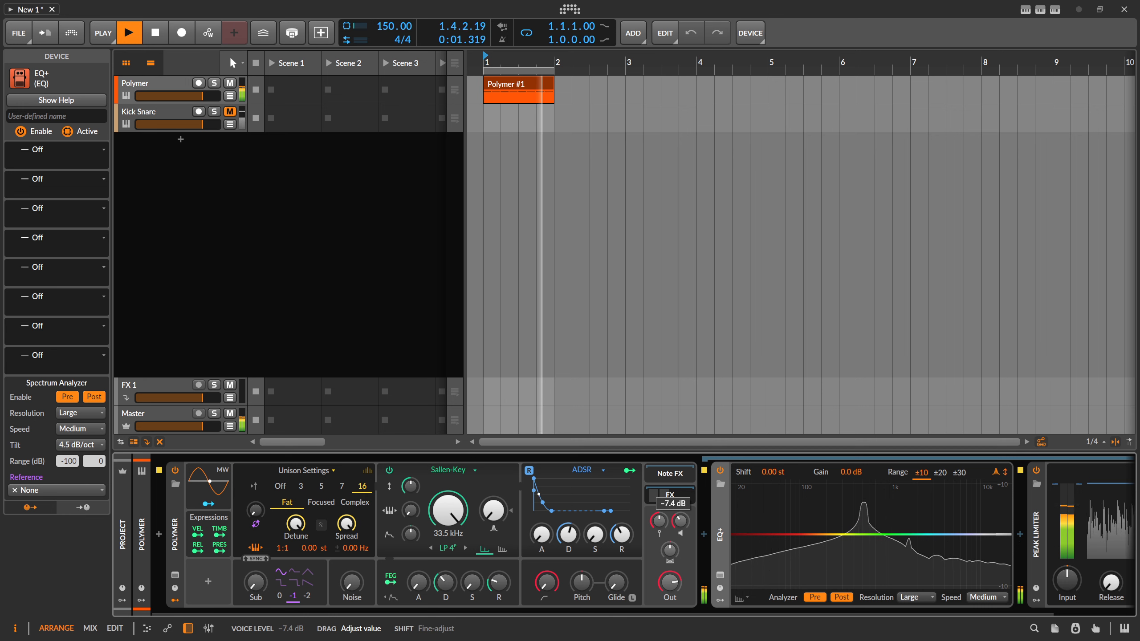
key("space")
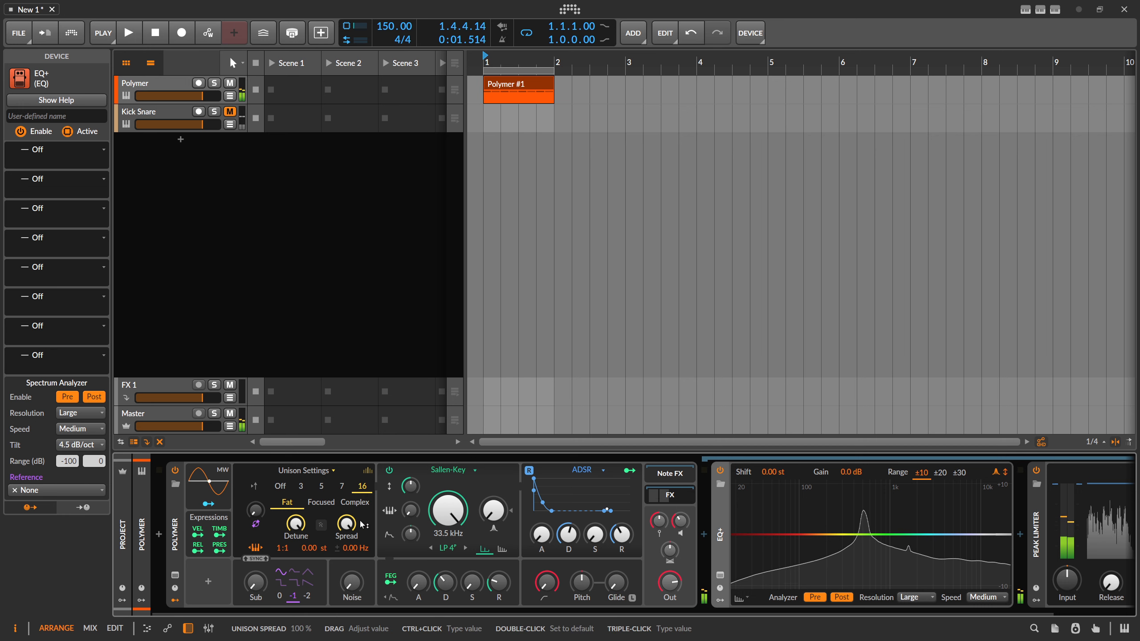
left_click_drag(281, 556, 281, 526)
key("space")
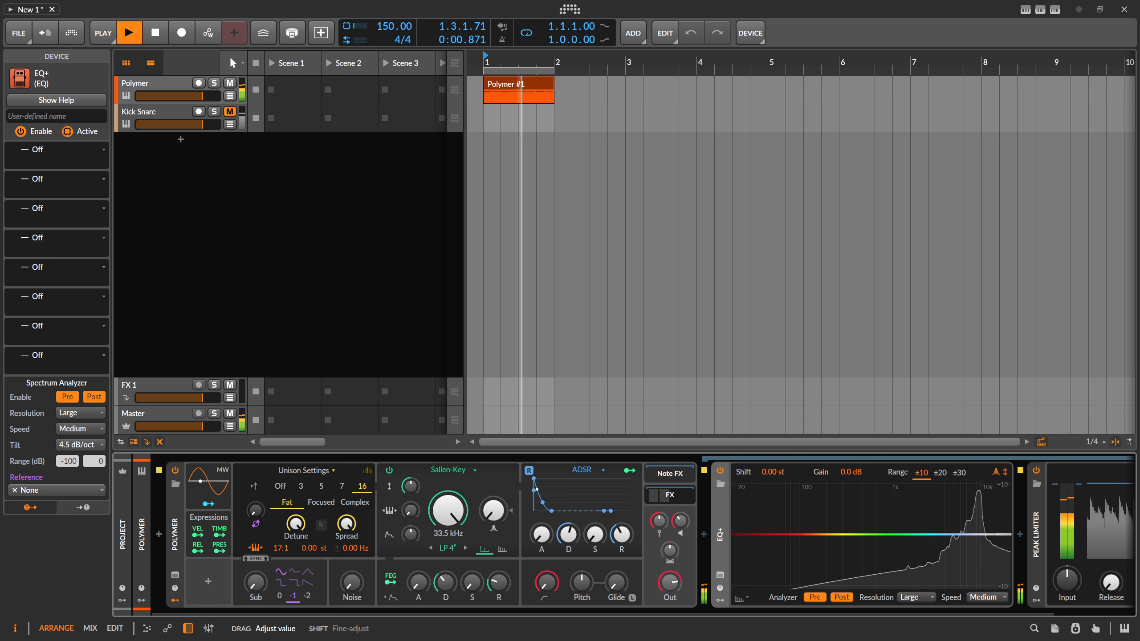
key("space")
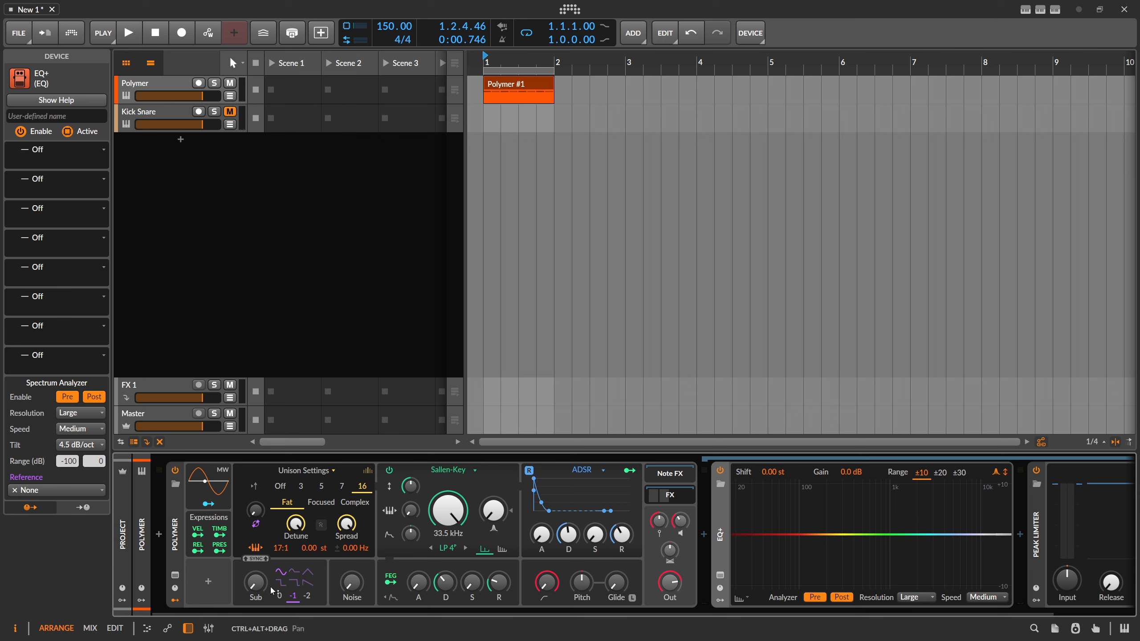
- Blend in some noise and shorten the amplitude envelope's decay to about 572 ms during playback
key("space")
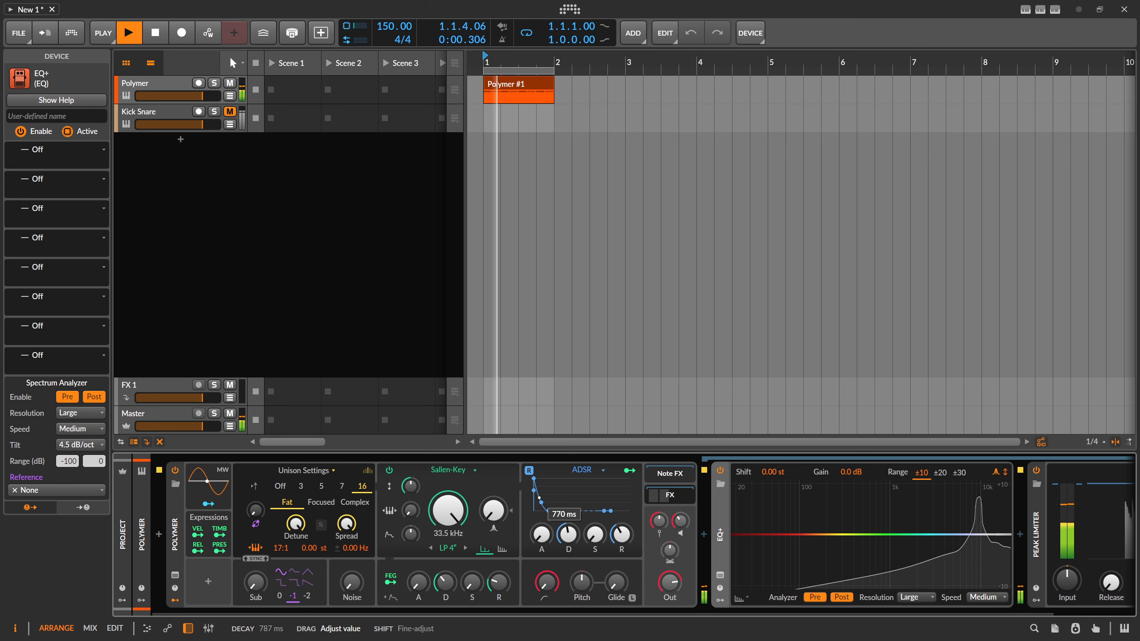
left_click_drag(352, 583, 352, 555)
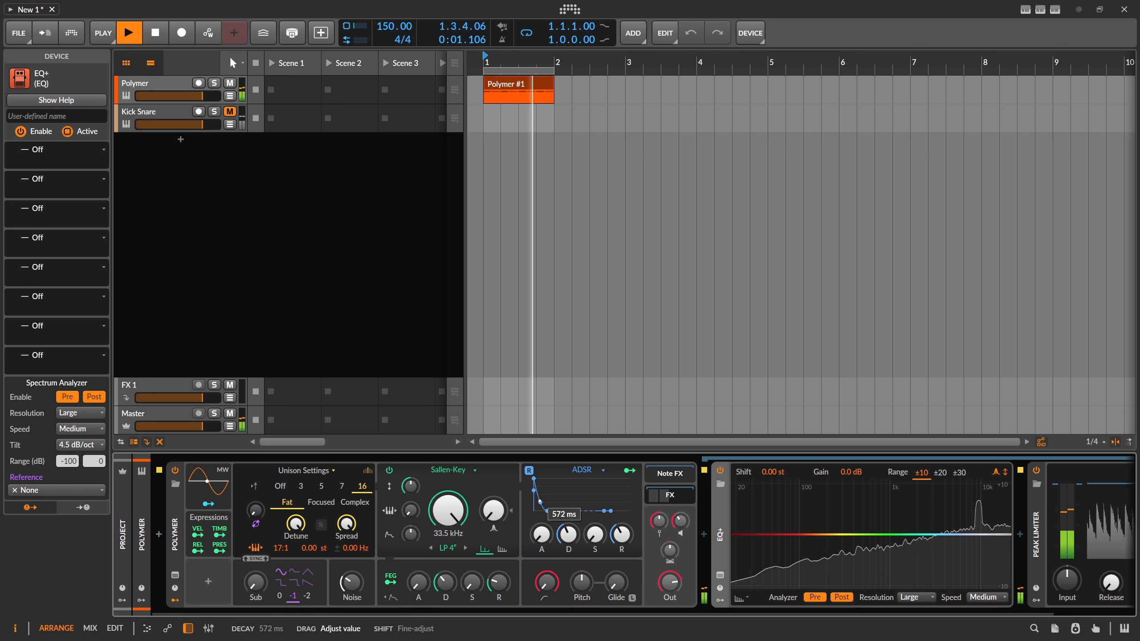
key("space")
- Show the clip's notes and map velocity to the amplitude envelope's decay by 0.307 and release by 0.387
key("alt+3")
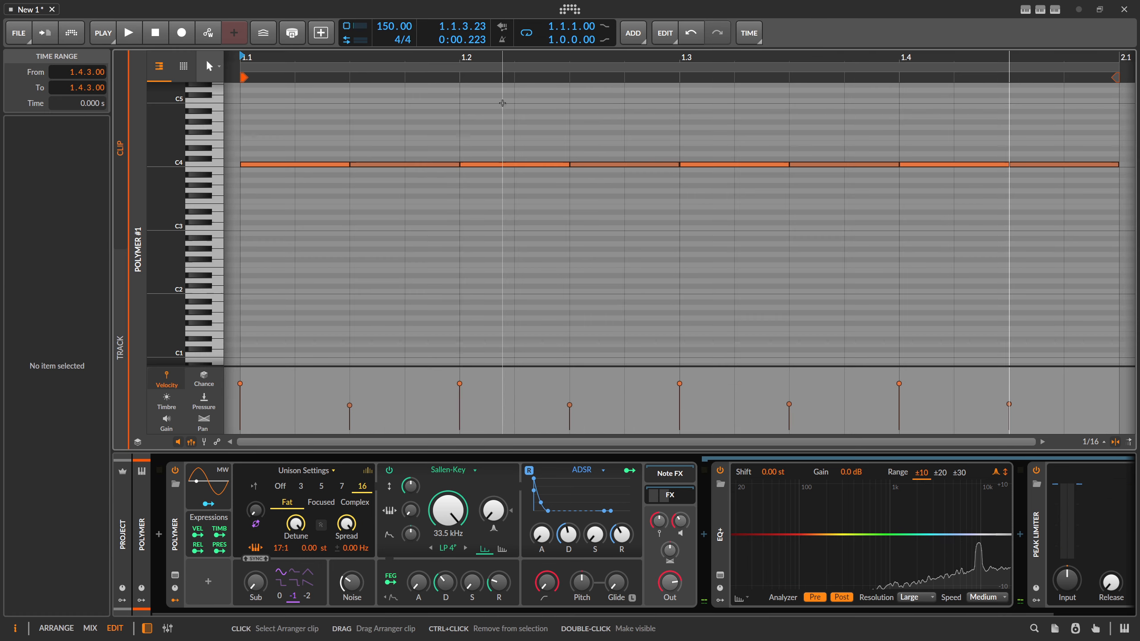
scroll(422, 53, "down", 3)
scroll(584, 225, "down", 2)
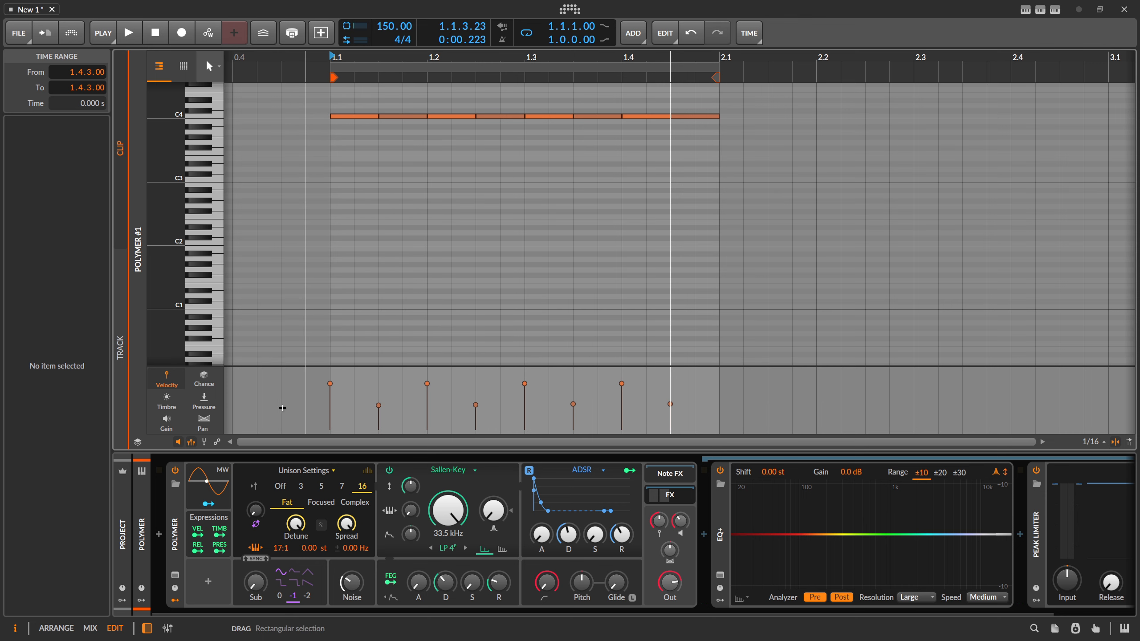
left_click(198, 535)
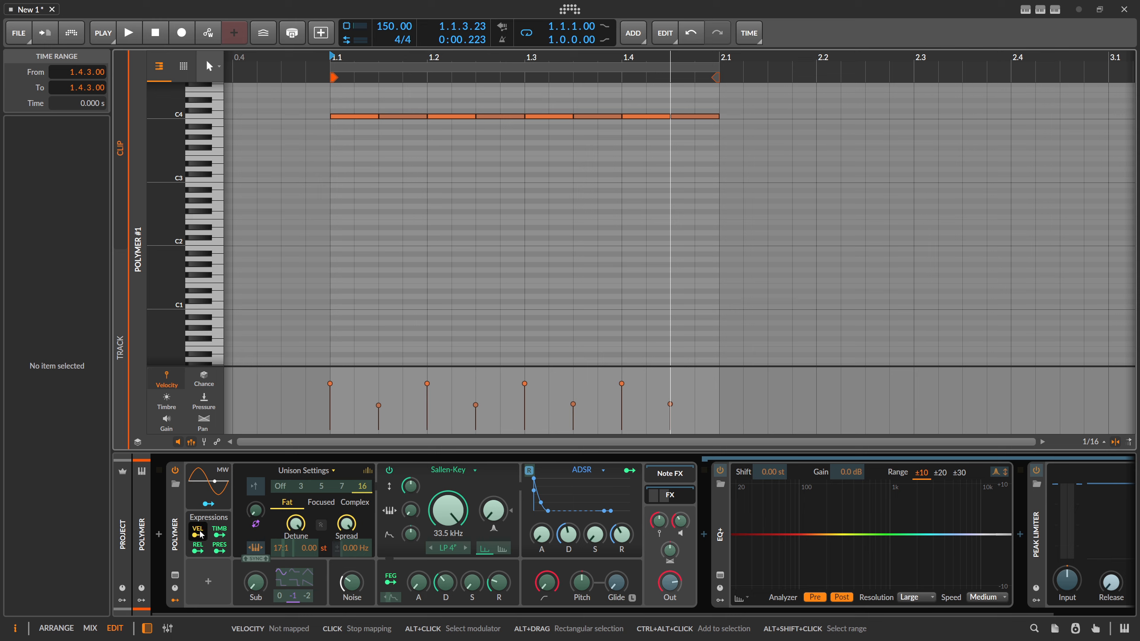
left_click_drag(568, 534, 618, 539)
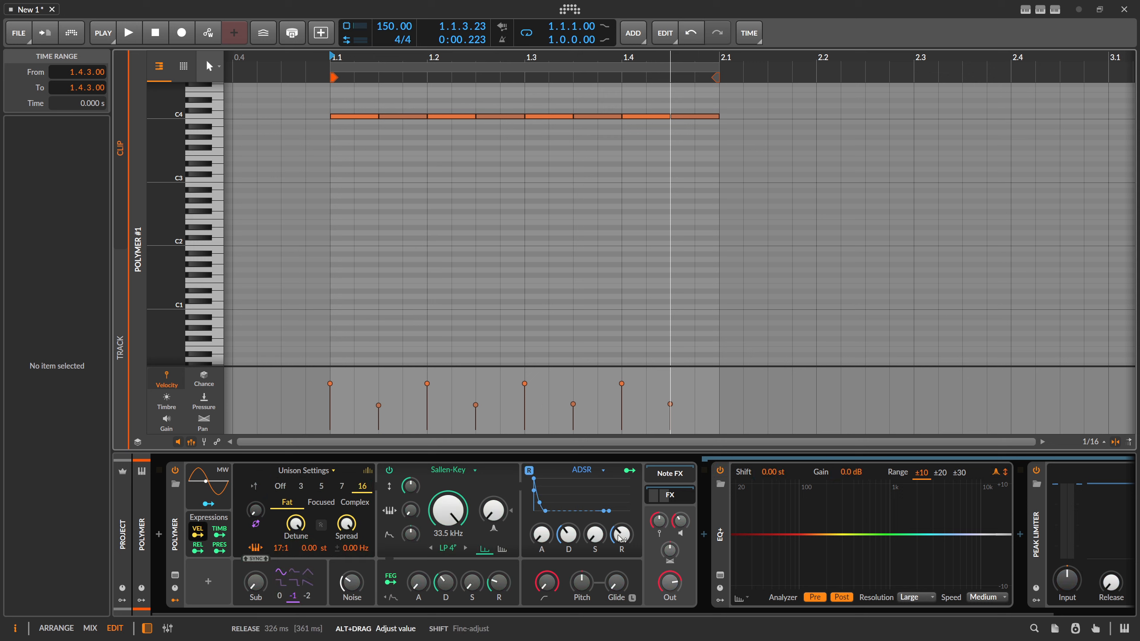
- Switch the Sallen-Key filter to HP 4 with a cutoff of 2.35 kHz and audition the result
left_click(454, 549)
left_click(494, 510)
left_click_drag(448, 511, 465, 529)
key("space")
key("space")
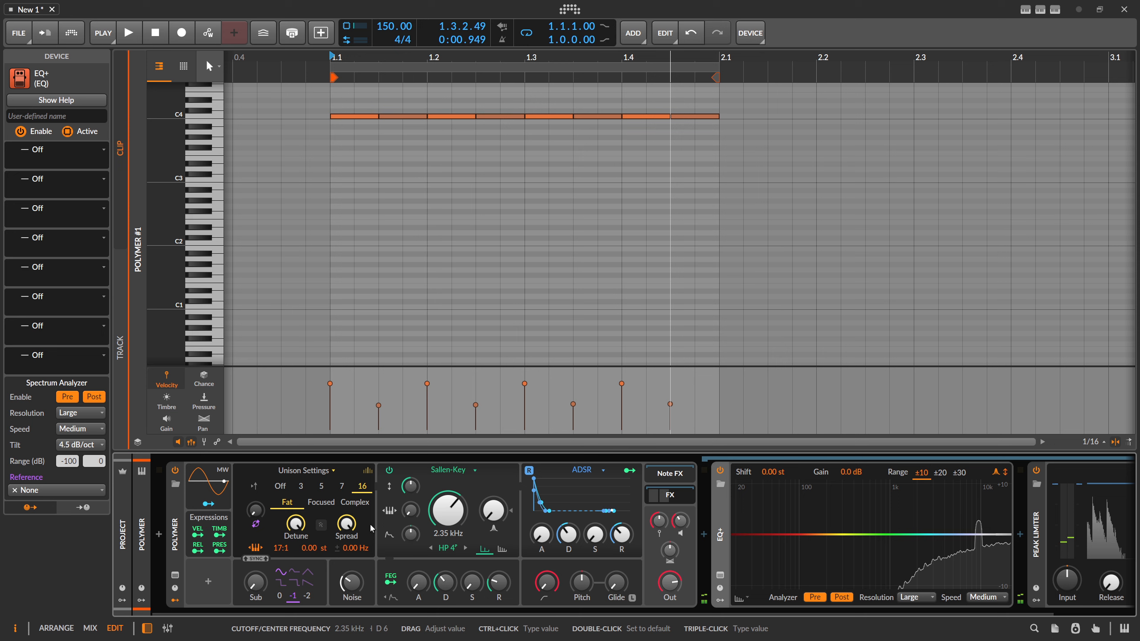
- Map velocity to the filter cutoff by -13.7 and raise the base cutoff to 3.59 kHz
left_click(198, 535)
mouse_move(449, 514)
left_mouse_down()
mouse_move(449, 500)
mouse_move(448, 518)
left_mouse_up()
key("space")
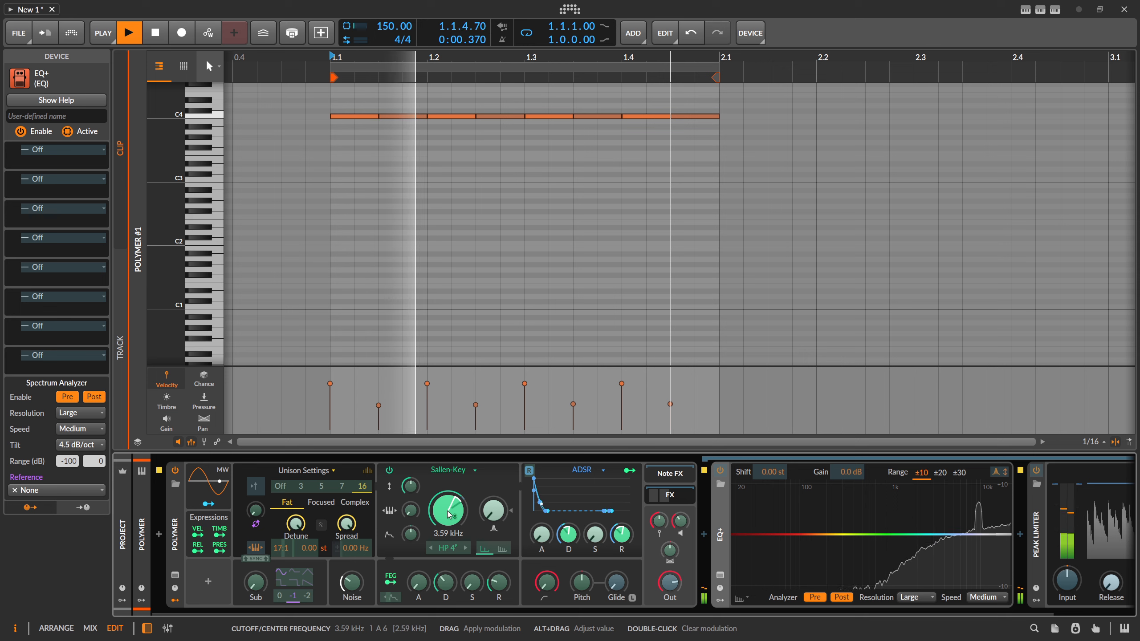
left_click(197, 534)
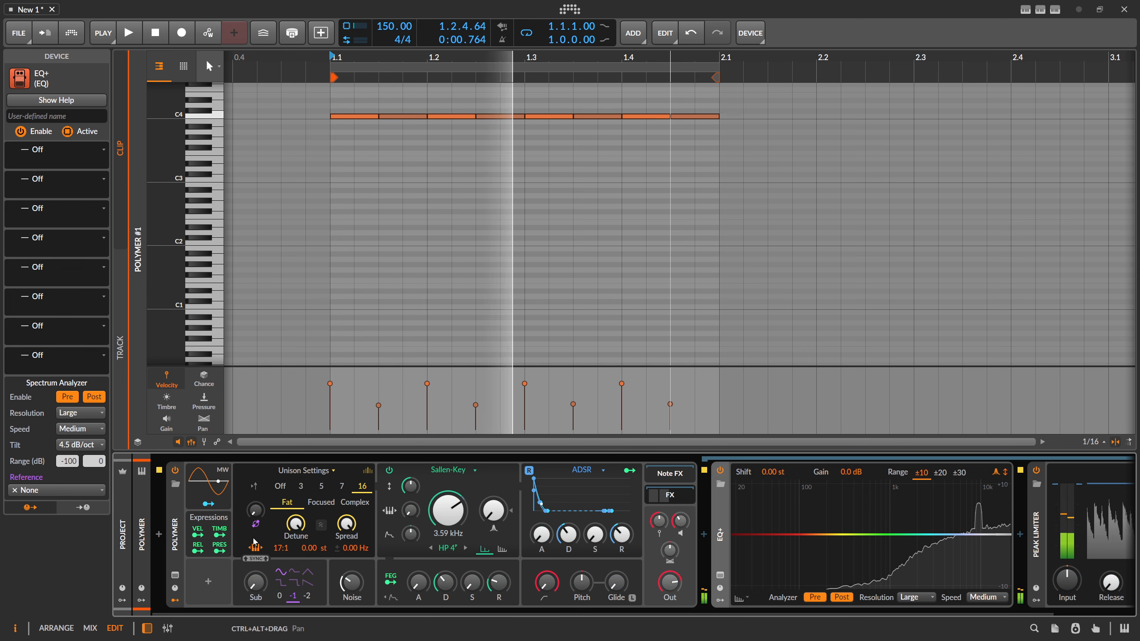
- Raise the oscillator's pitch ratio to 20:1 and turn the noise mix all the way down
key("space")
key("space")
left_click_drag(278, 550, 278, 542)
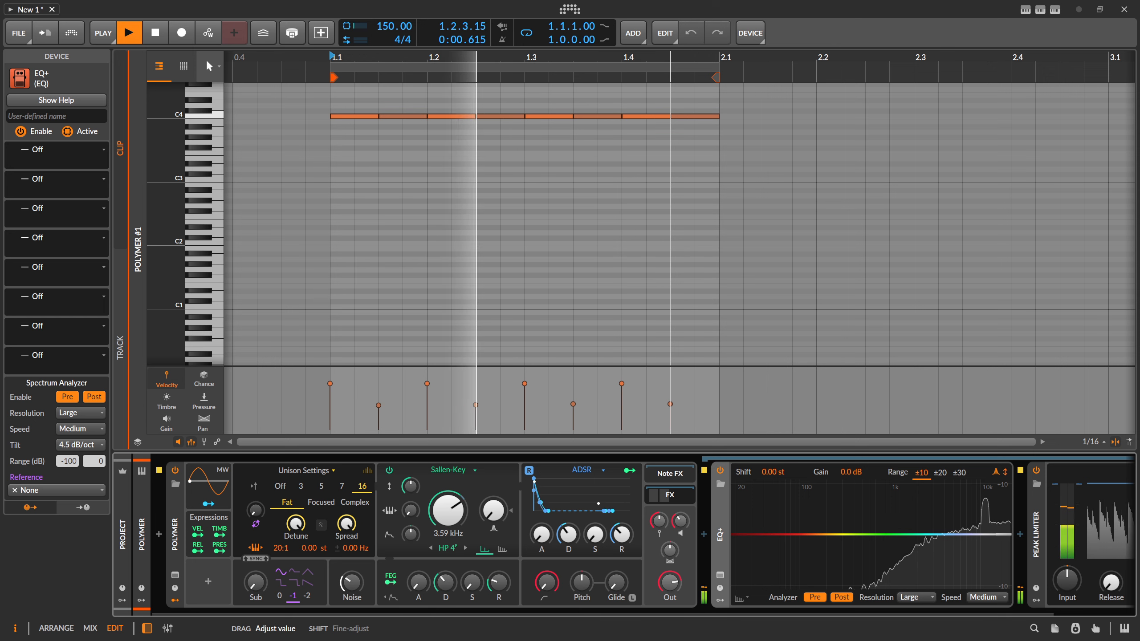
left_click_drag(350, 582, 350, 597)
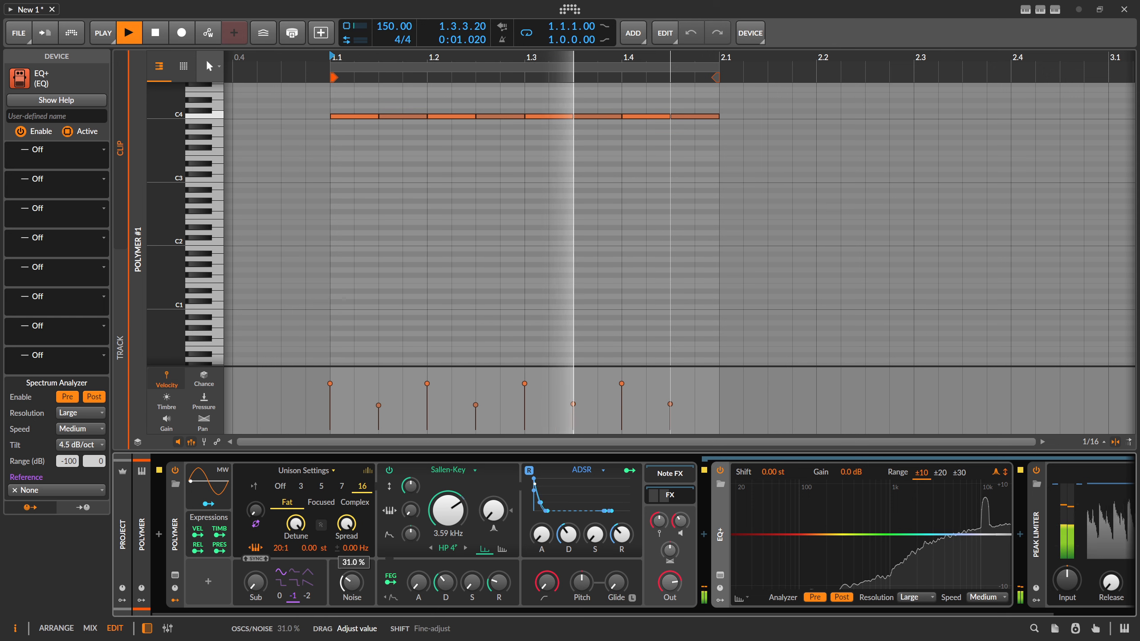
key("space")
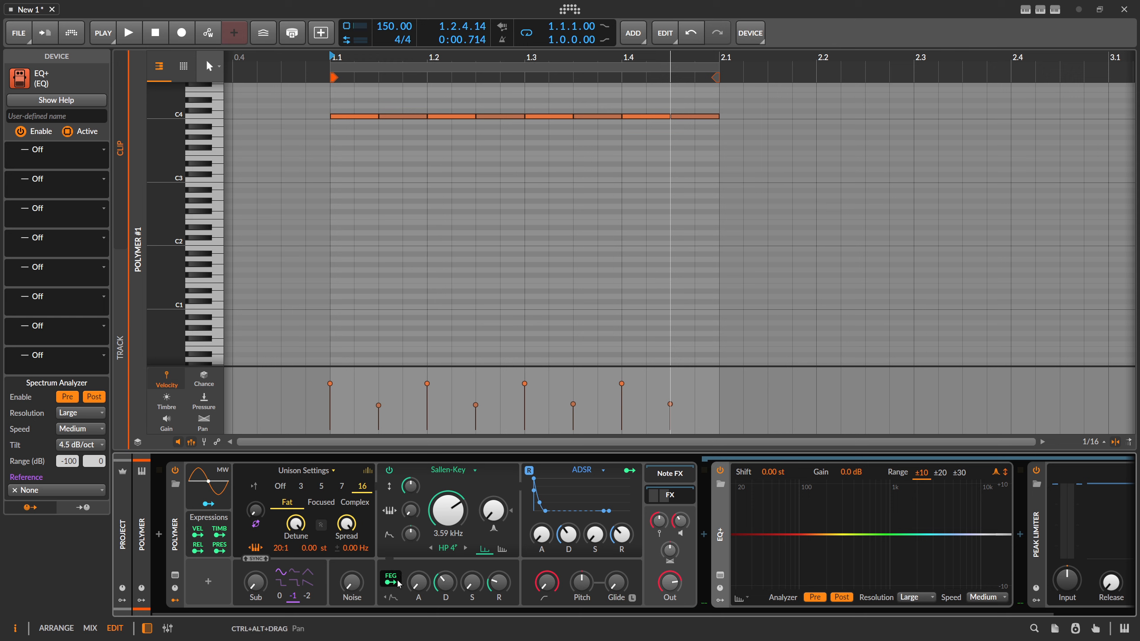
- Map the filter envelope to the noise mix by 0.443 and adjust that envelope's decay and release while listening
left_click(401, 583)
left_click_drag(352, 583, 351, 571)
key("space")
mouse_move(446, 582)
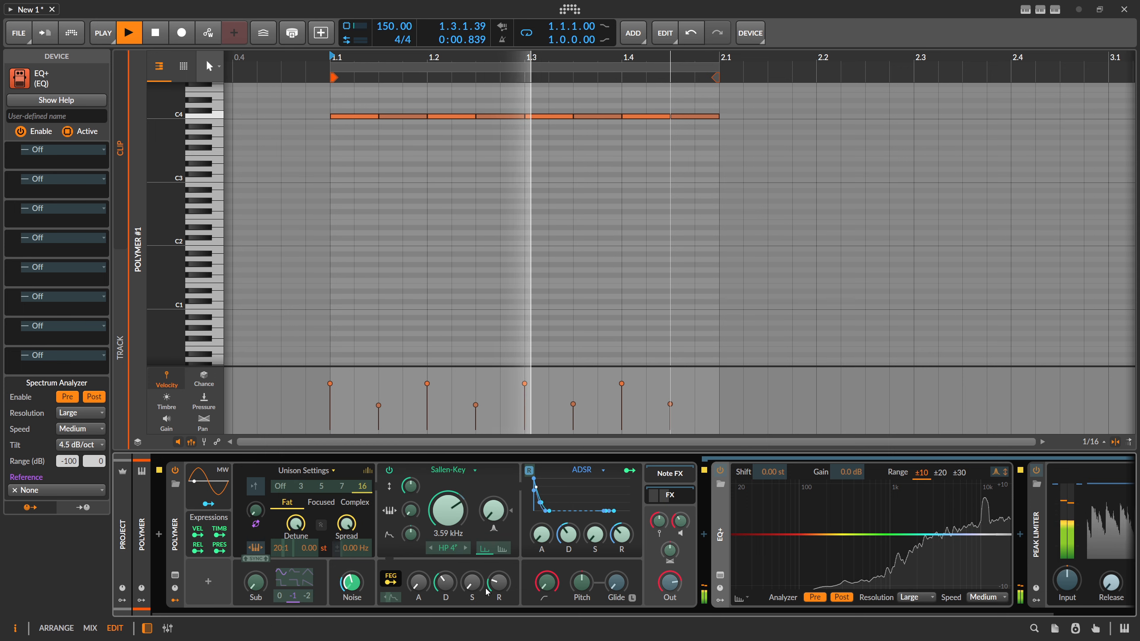
left_click_drag(499, 583, 447, 590)
key("space")
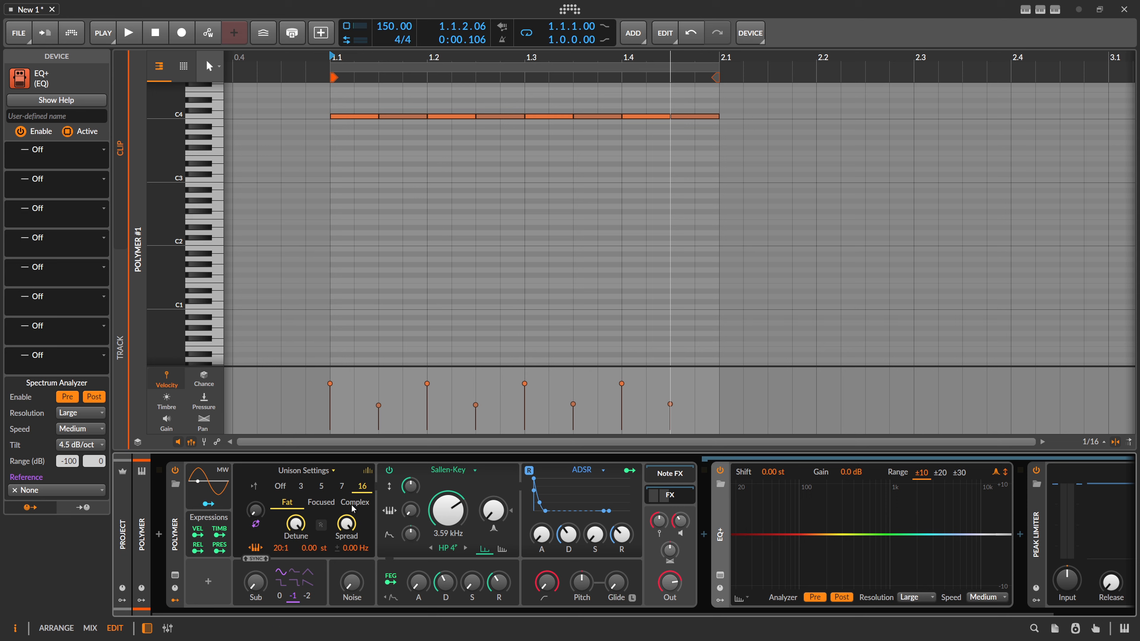
- Set Polymer's voice stacking to 5 voices
left_click(179, 521)
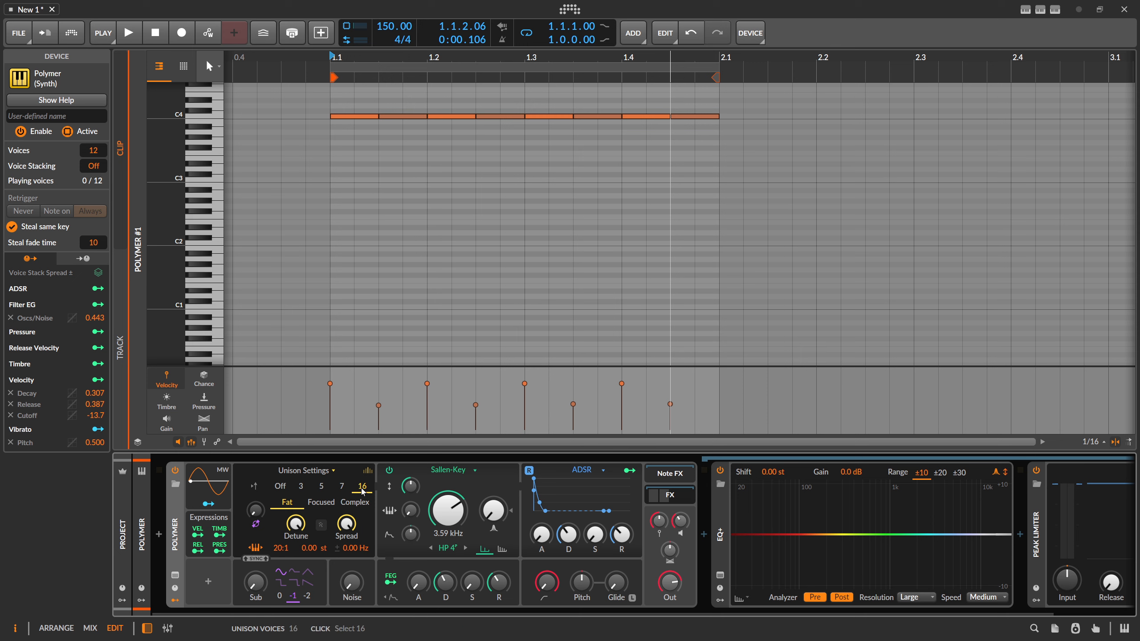
double_click(100, 167)
type("5")
key("Return")
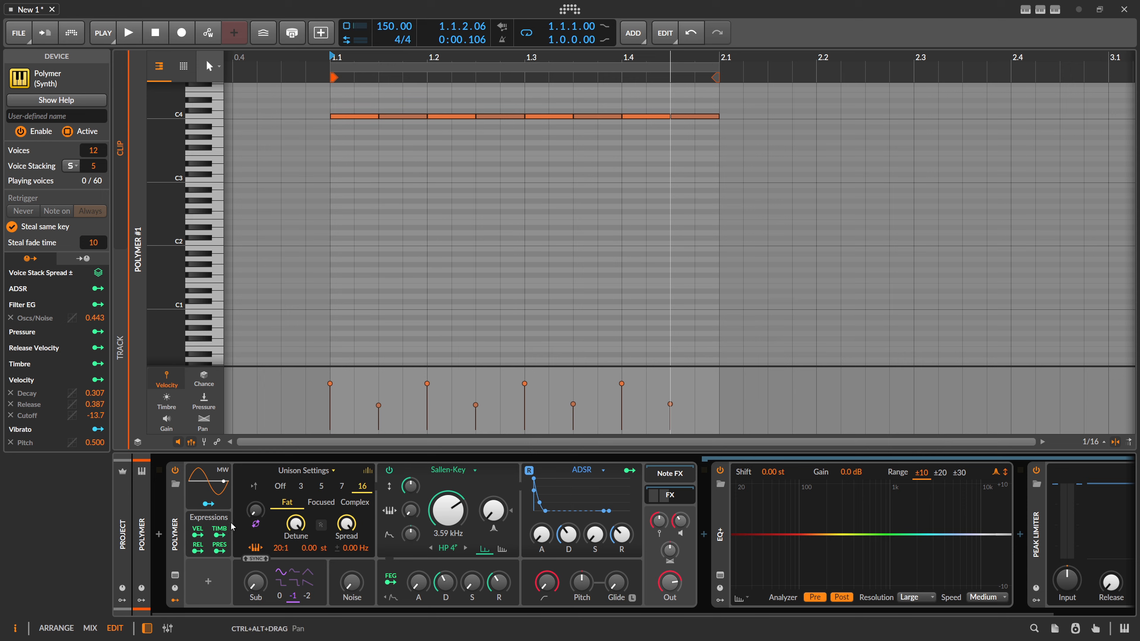
- Add a Stack Spread modulator to Polymer and set its distribution to -1 to +1
left_click(209, 582)
type("s")
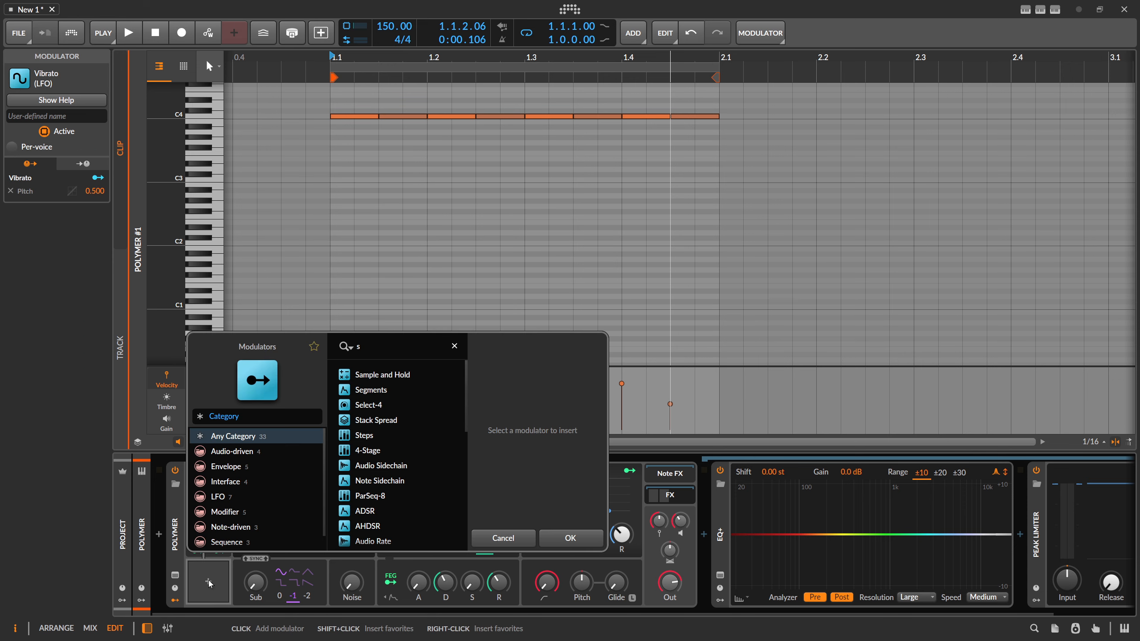
type("tack")
double_click(376, 375)
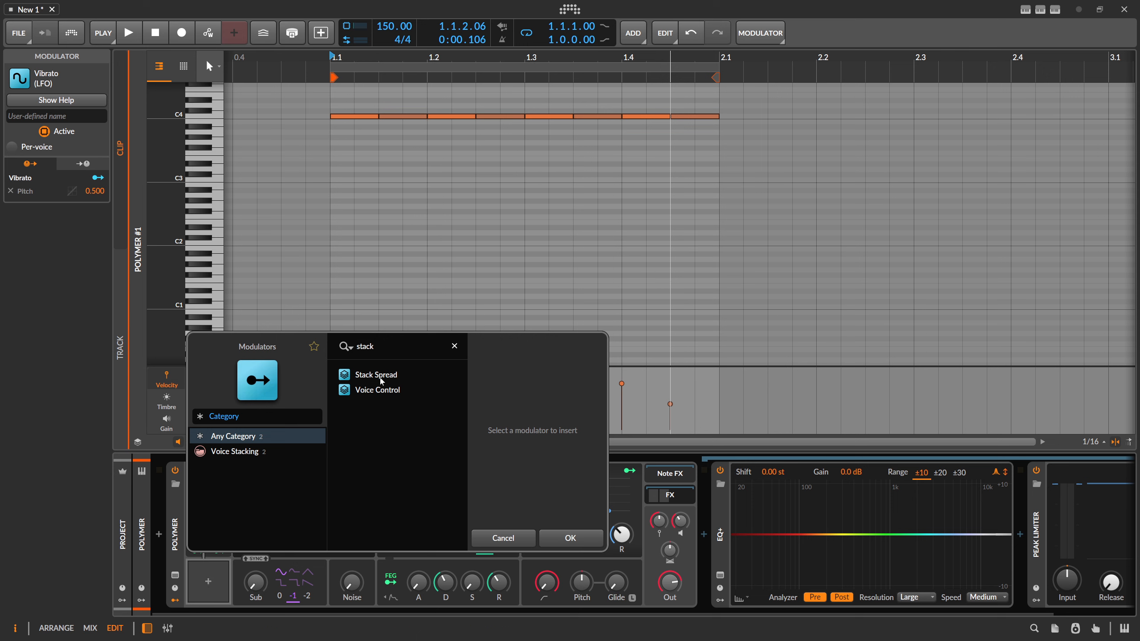
left_click(221, 589)
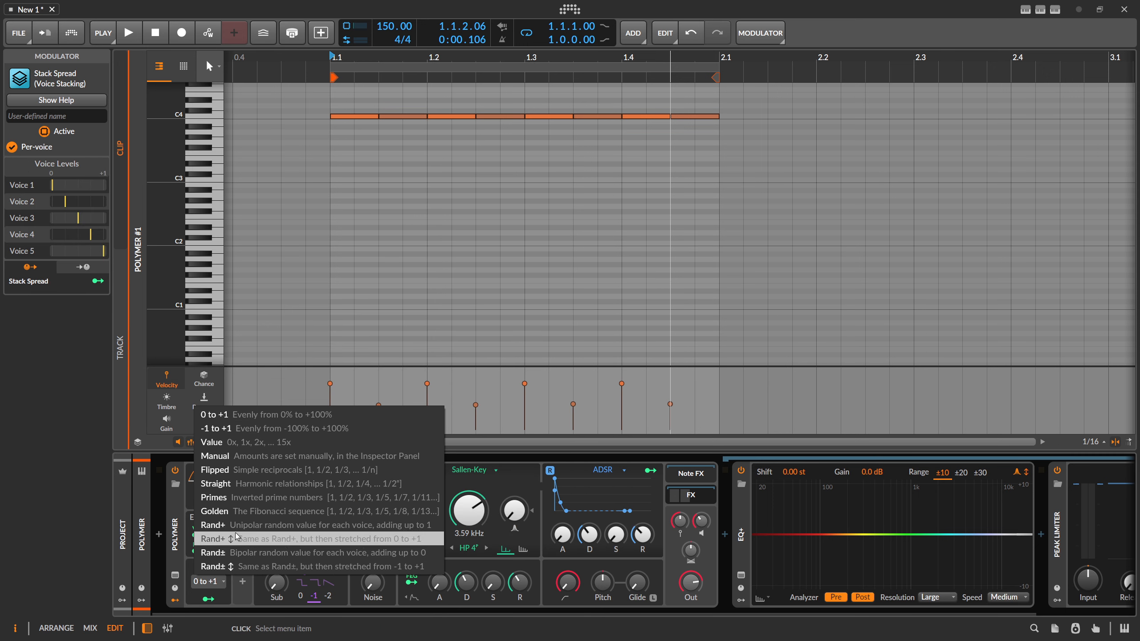
left_click(238, 431)
- Map Stack Spread to Polymer's pitch by 4.200 while listening to the loop
left_click(219, 602)
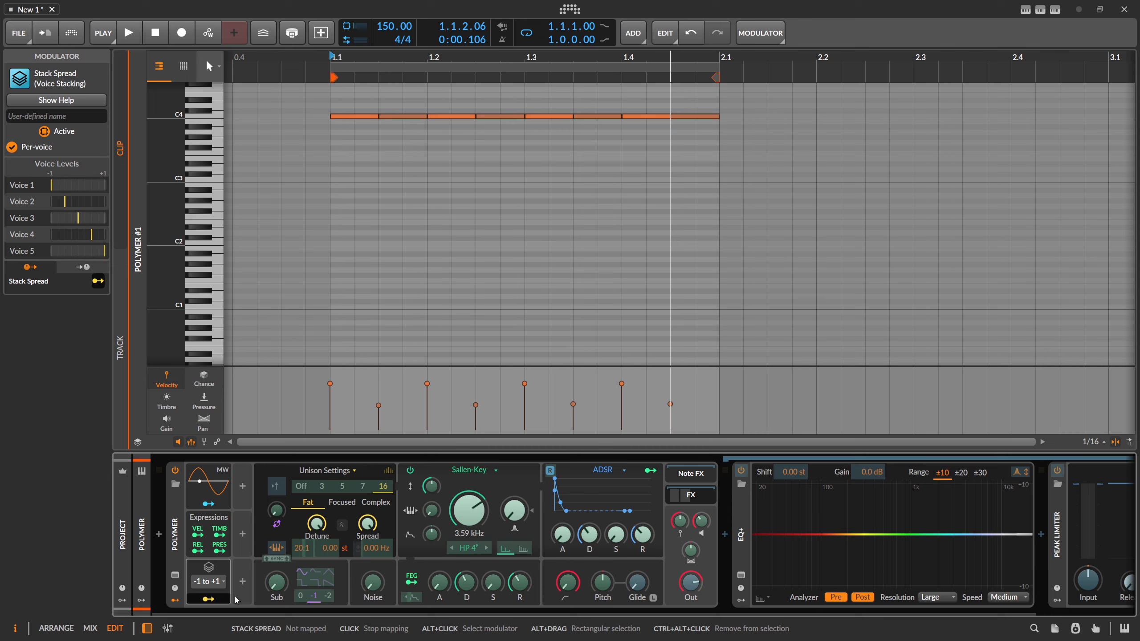
key("space")
left_click_drag(606, 588, 605, 573)
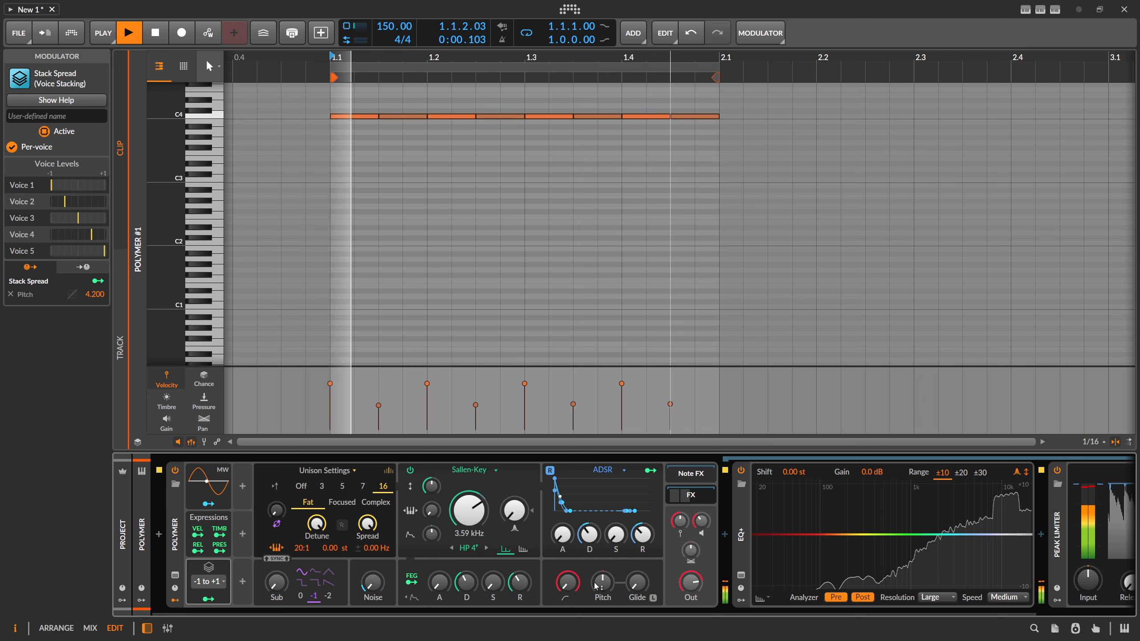
key("space")
- Raise Polymer's high-pass to about 1.09 kHz and lower the main filter cutoff to 3.08 kHz
mouse_move(568, 584)
left_click_drag(568, 584, 570, 563)
key("space")
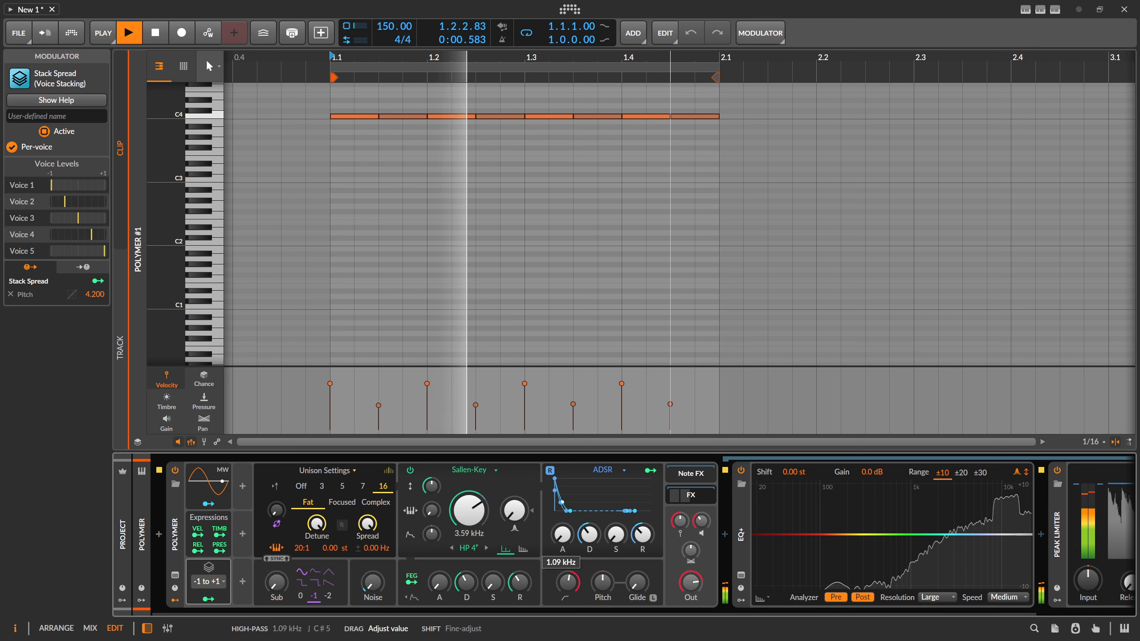
left_click_drag(468, 510, 468, 516)
key("space")
- Raise Polymer's voice stacking to 8 voices and play the loop
left_click(180, 530)
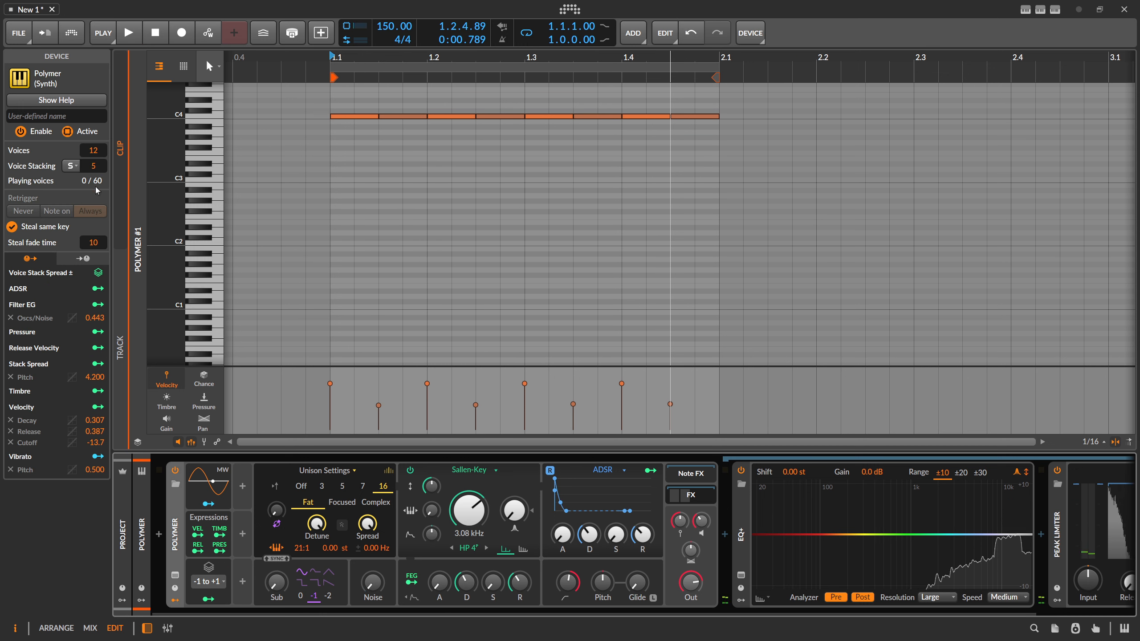
key("space")
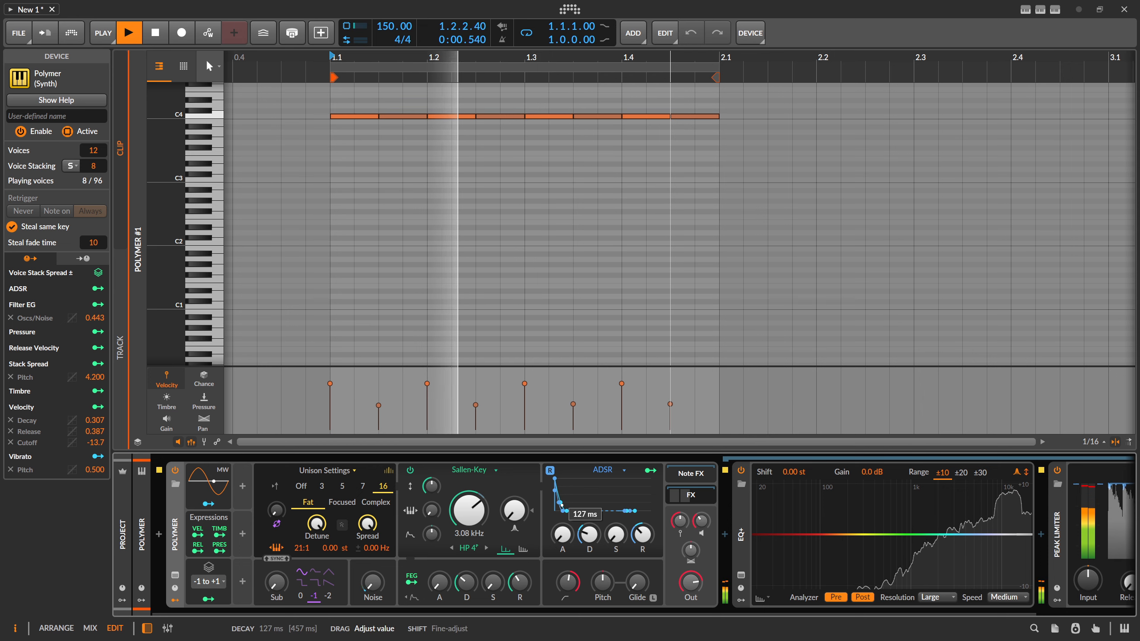
- Set the filter envelope's modulation of the noise mix to 0.493 and adjust that envelope's decay
left_click(413, 585)
left_click_drag(373, 583, 373, 578)
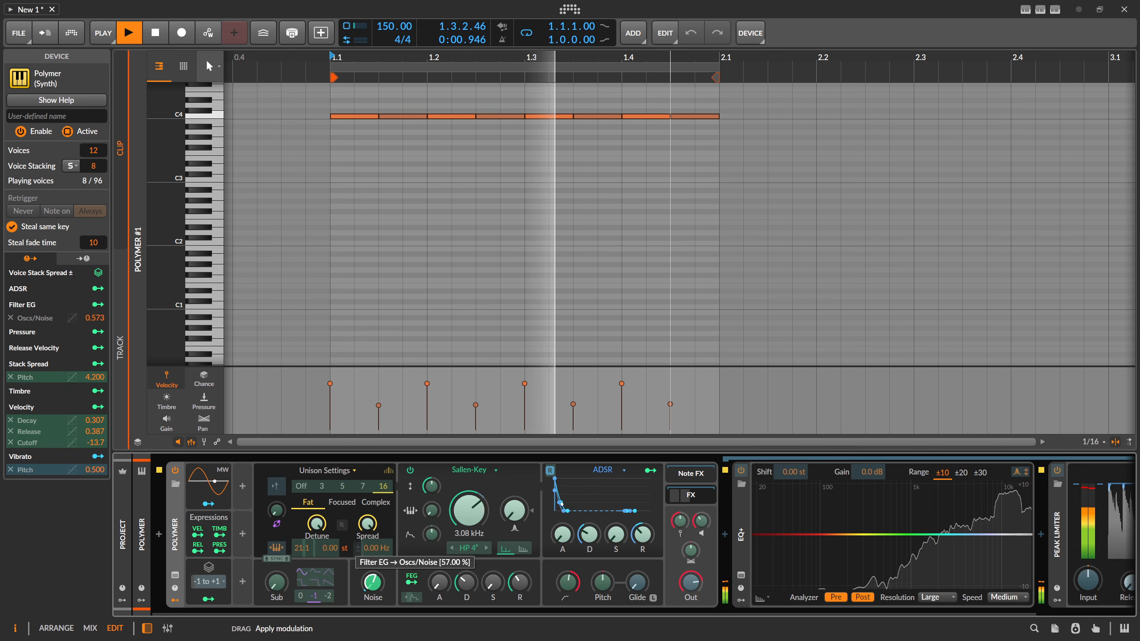
left_click_drag(466, 583, 466, 555)
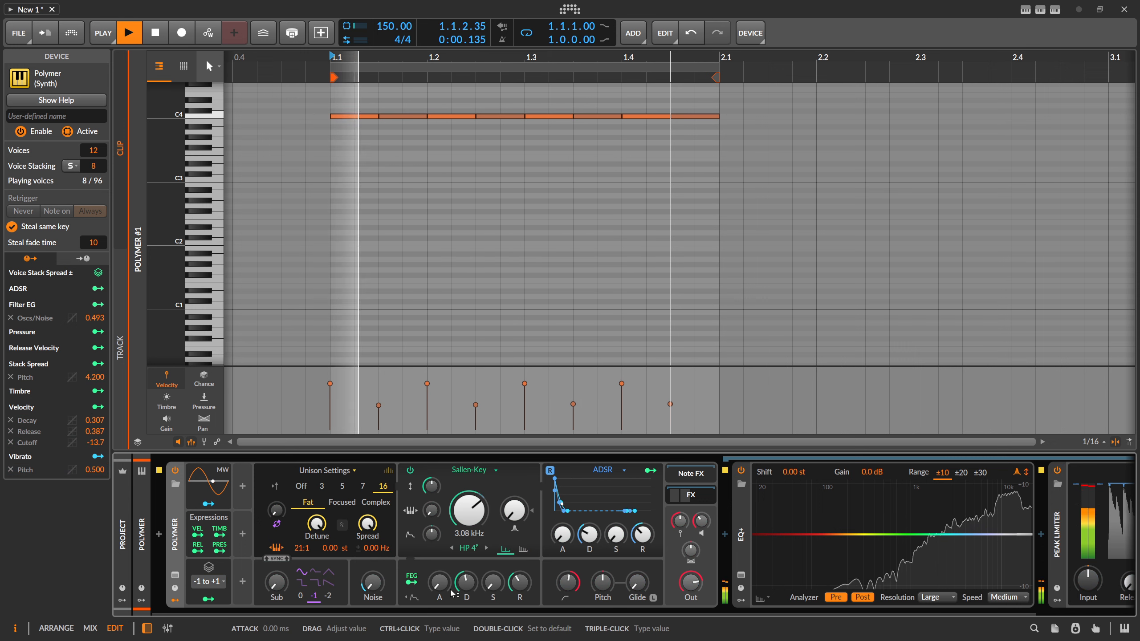
left_click(411, 583)
- Add a 2-pole low-cut band at 2.90 kHz in EQ+ and audition it
key("space")
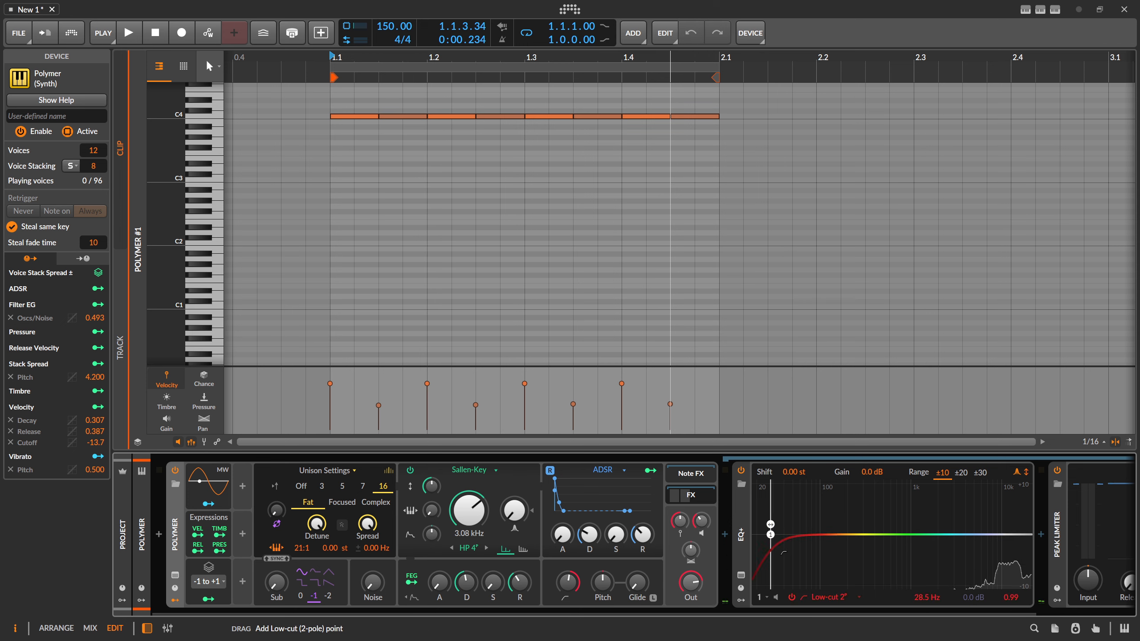
scroll(696, 600, "right", 3)
key("space")
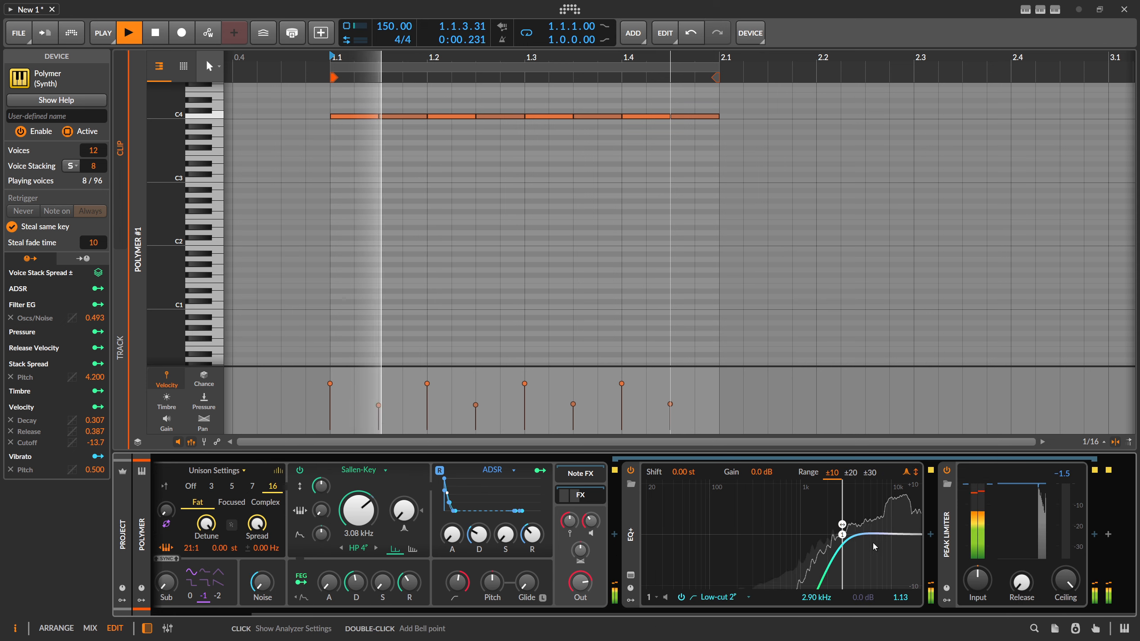
key("space")
- Boost two narrow bell bands in EQ+'s high range, placing band 2 at 8.97 kHz with +9.5 dB and a Q of 12.59
left_click_drag(881, 531, 880, 525)
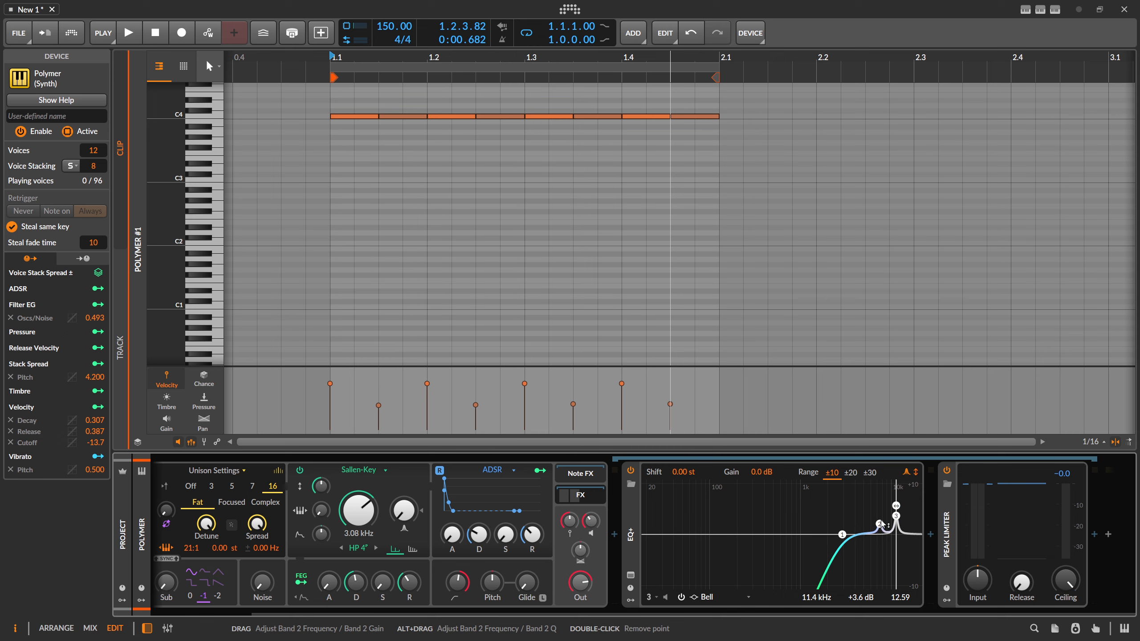
mouse_move(879, 497)
left_mouse_down()
mouse_move(901, 506)
mouse_move(891, 488)
left_mouse_up()
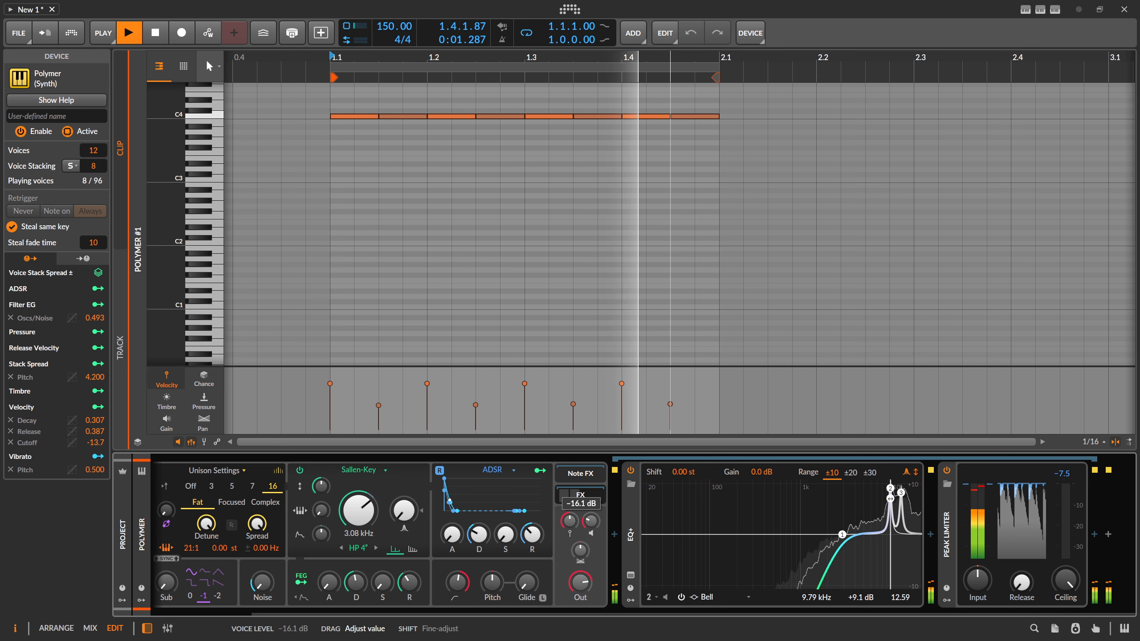
mouse_move(902, 494)
left_mouse_down()
mouse_move(879, 495)
mouse_move(889, 488)
left_mouse_up()
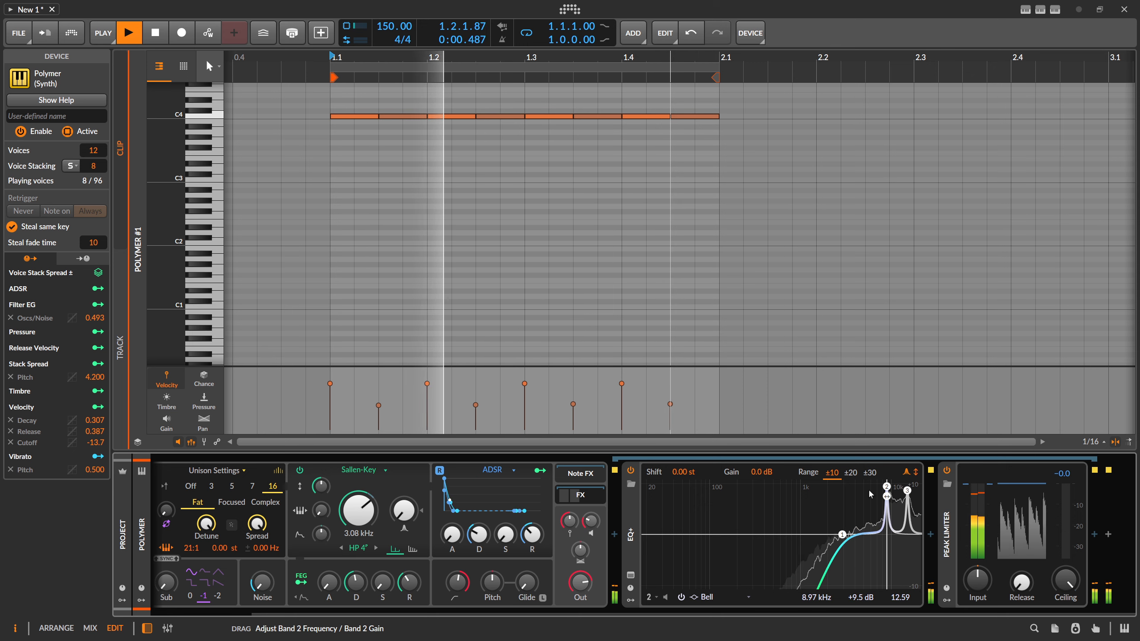
- Try an oscillator pitch ratio of 19:1 against the loop and return it to 21:1
left_click_drag(428, 613, 330, 613)
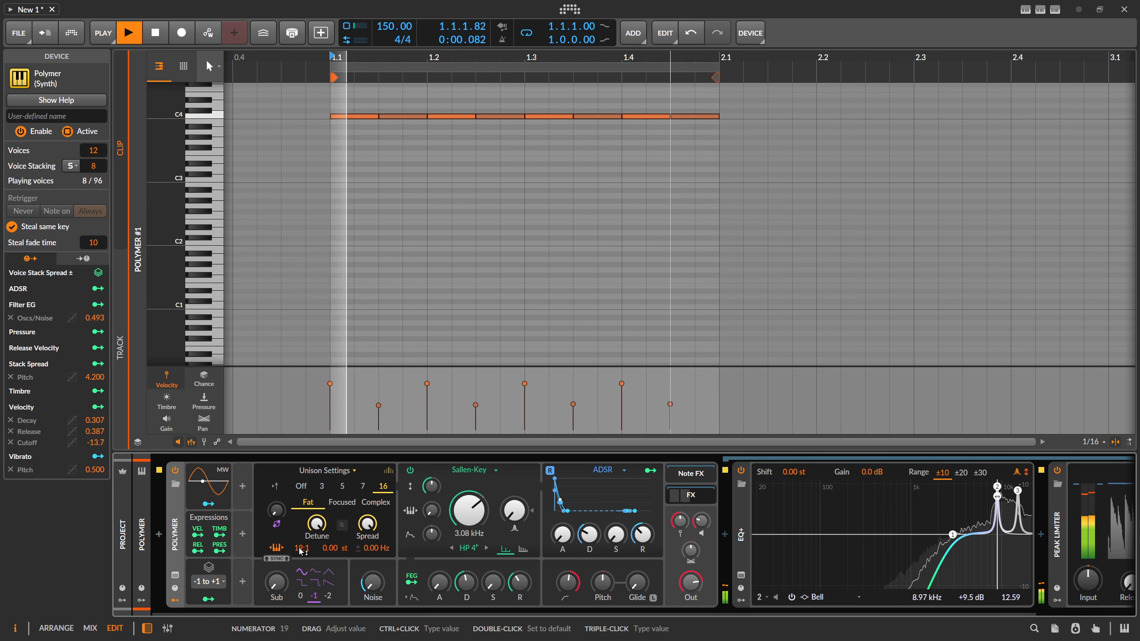
key("space")
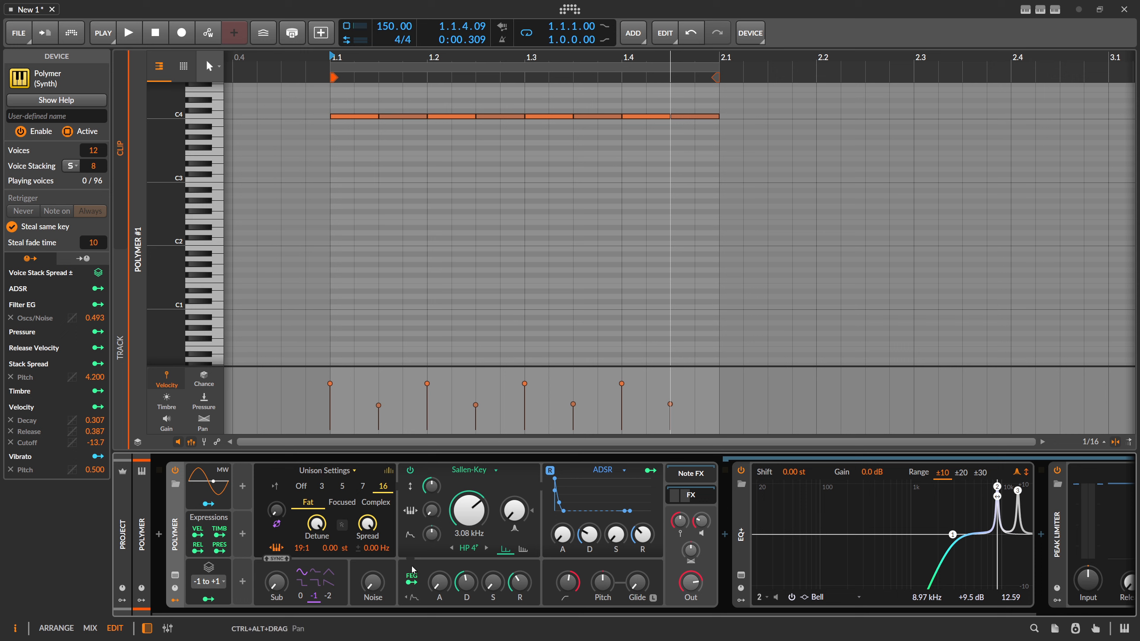
key("space")
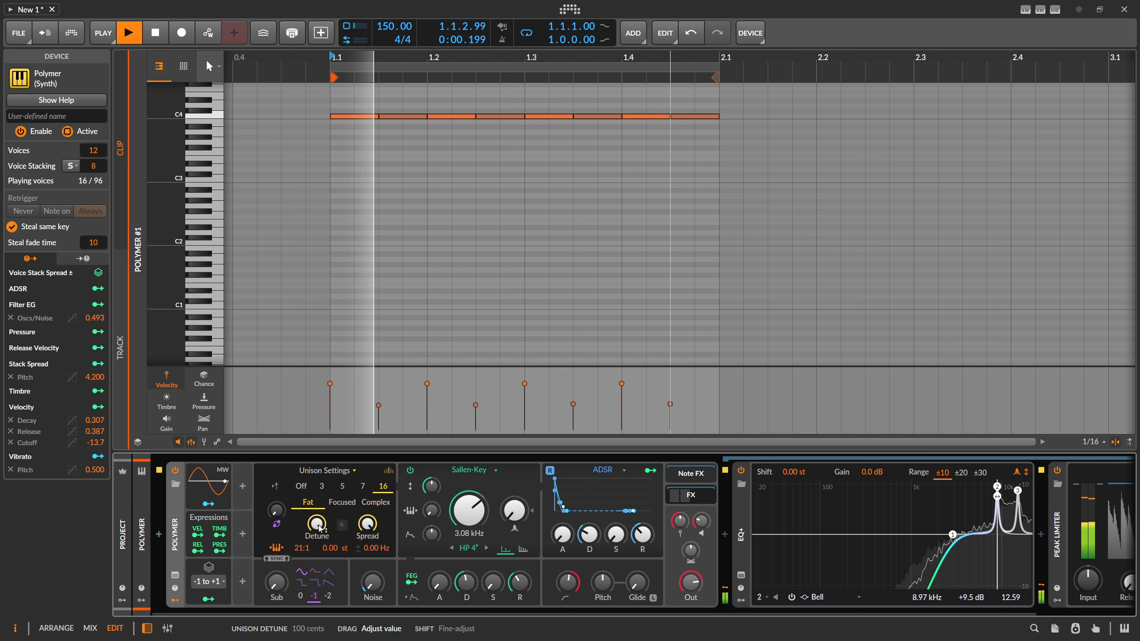
- Lower the filter cutoff to 1.51 kHz and compare smaller unison voice counts, returning to 16
left_click(325, 490)
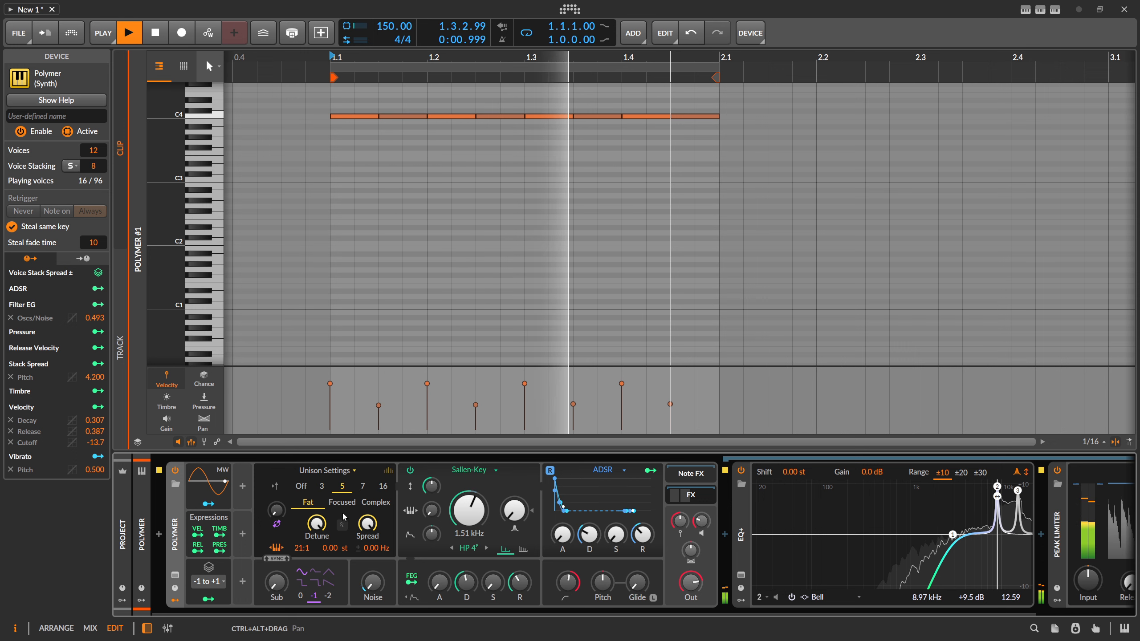
left_click(371, 489)
left_click(383, 486)
key("space")
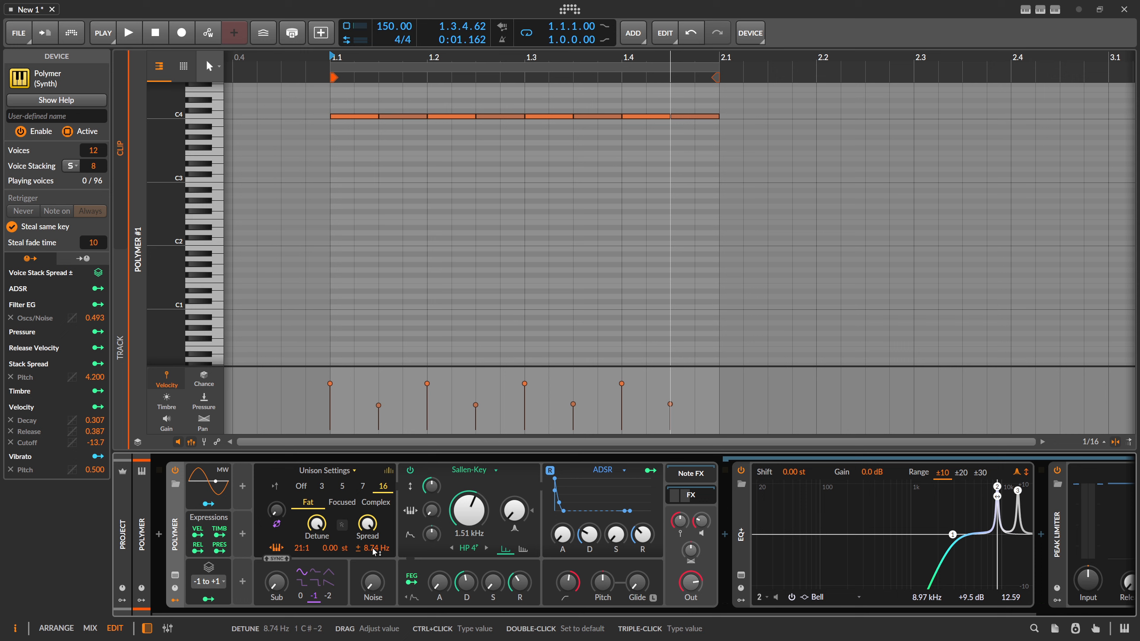
- Set the oscillator detune to 3.24 Hz and map Stack Spread to it by 4.000
left_click(211, 600)
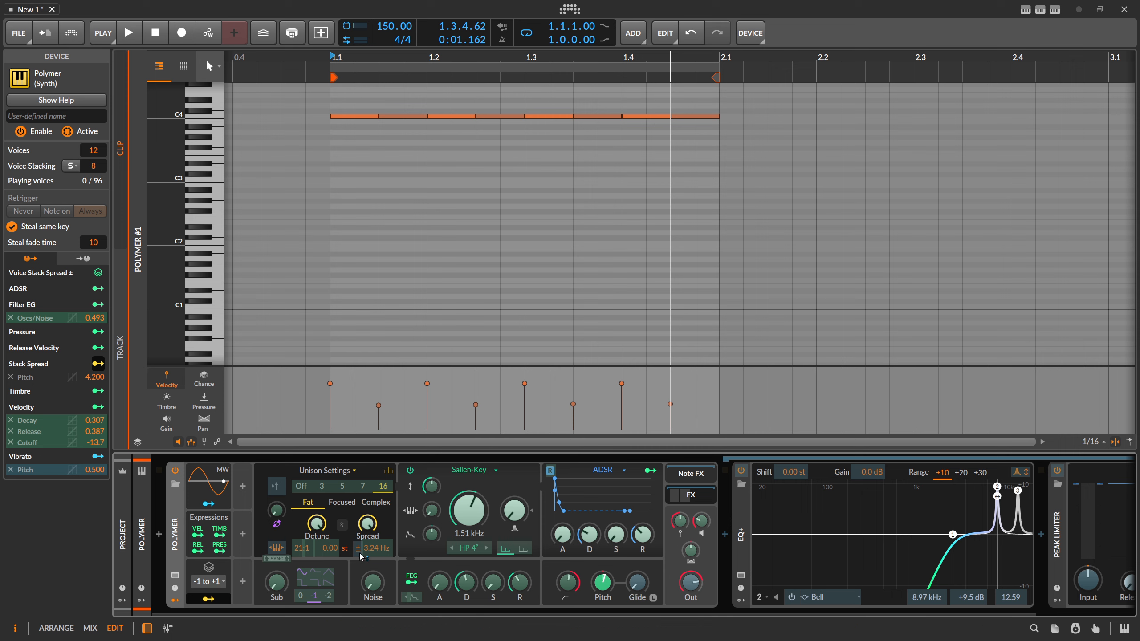
left_click_drag(369, 550, 368, 534)
key("space")
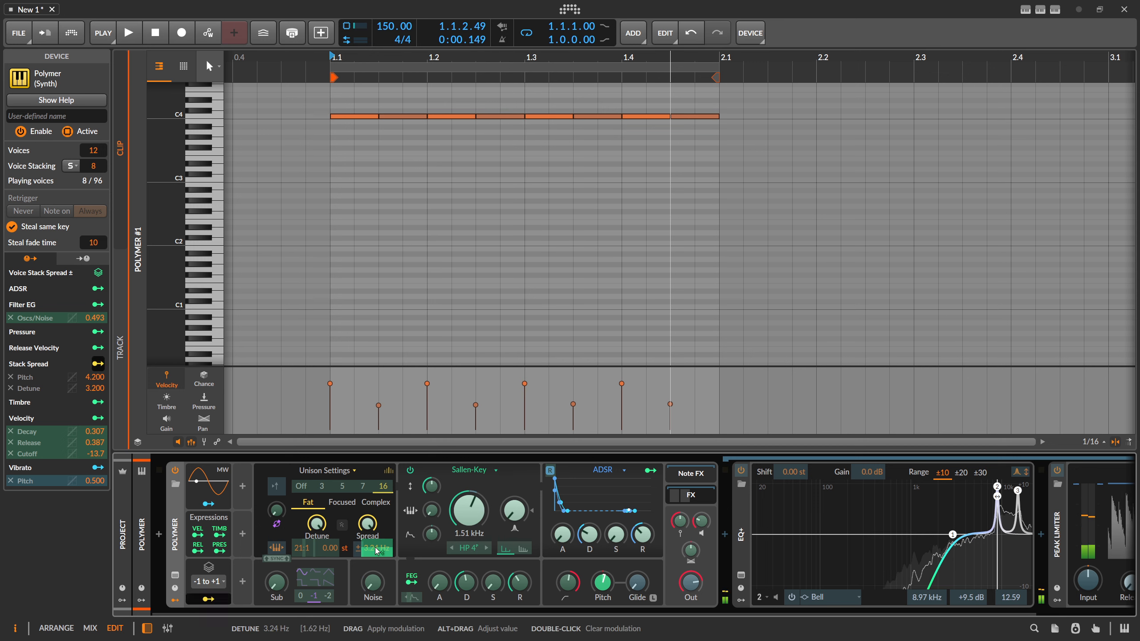
mouse_move(376, 550)
left_mouse_down()
mouse_move(376, 537)
mouse_move(376, 547)
left_mouse_up()
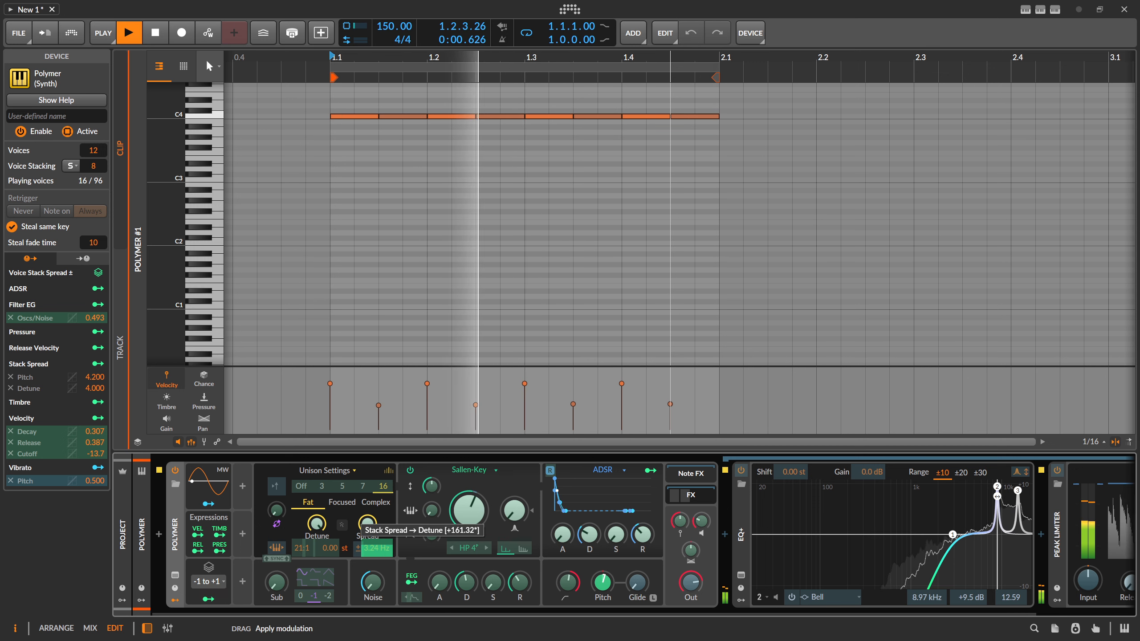
left_click(208, 599)
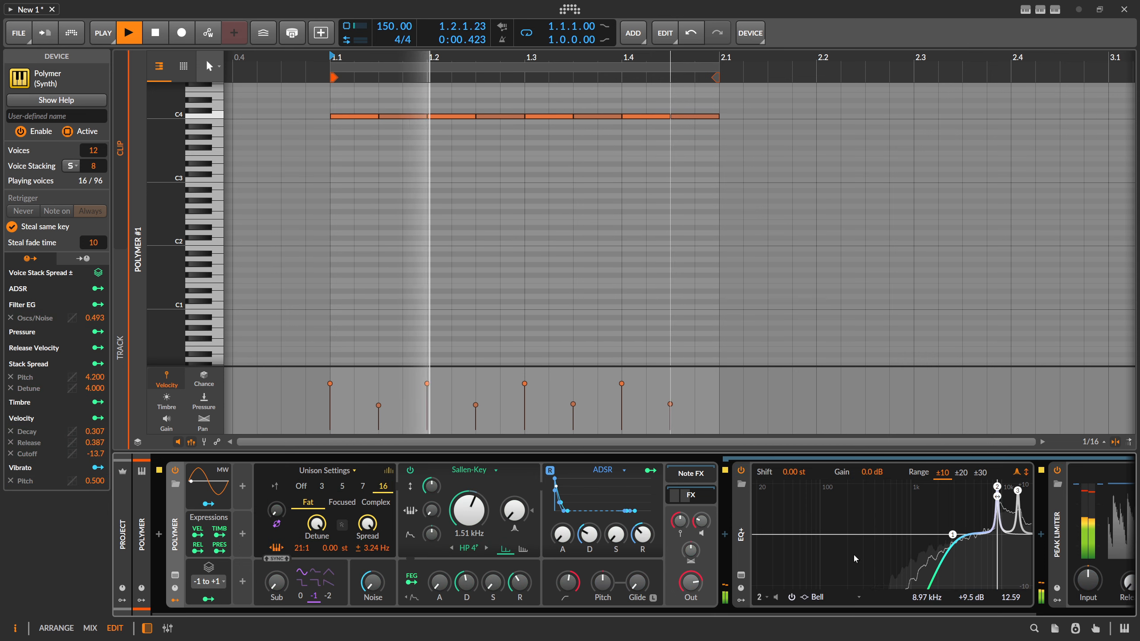
- Shift EQ+'s upper bell band lower in frequency and add an 8-pole high-cut band at 17.7 kHz
left_click_drag(1017, 490, 1008, 492)
double_click(1014, 564)
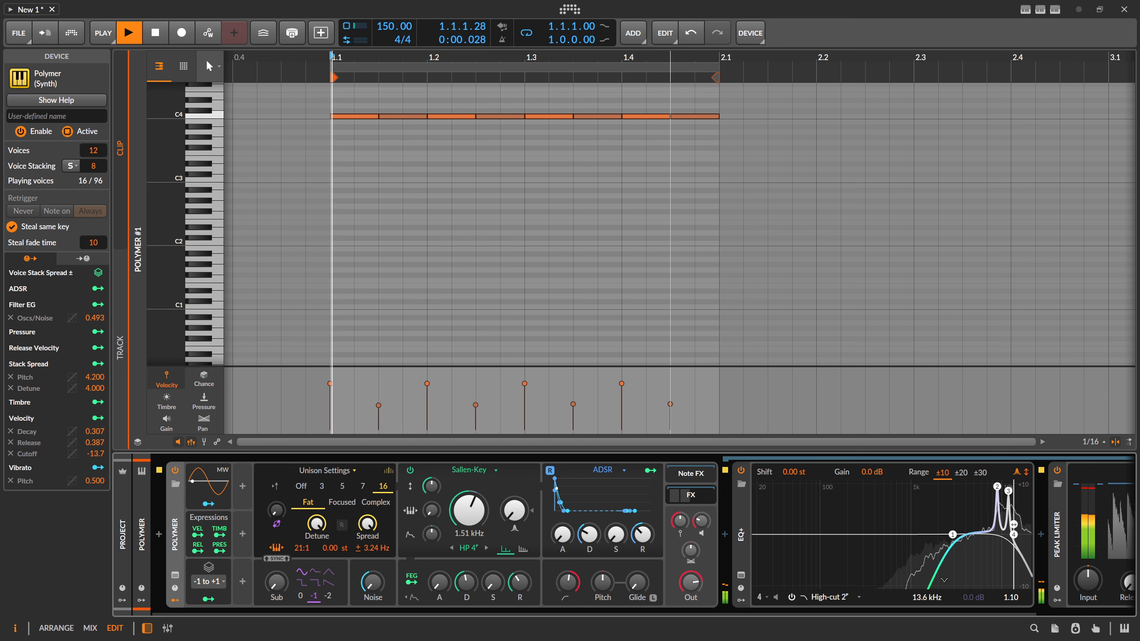
left_click(848, 597)
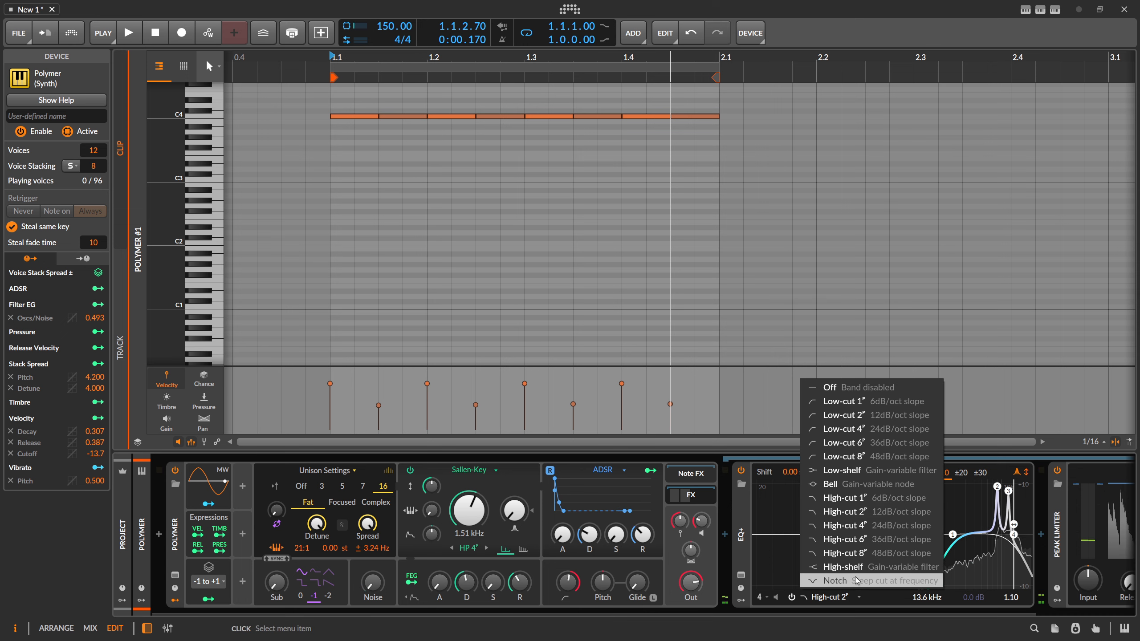
left_click(866, 549)
key("space")
left_click_drag(1014, 534, 1022, 537)
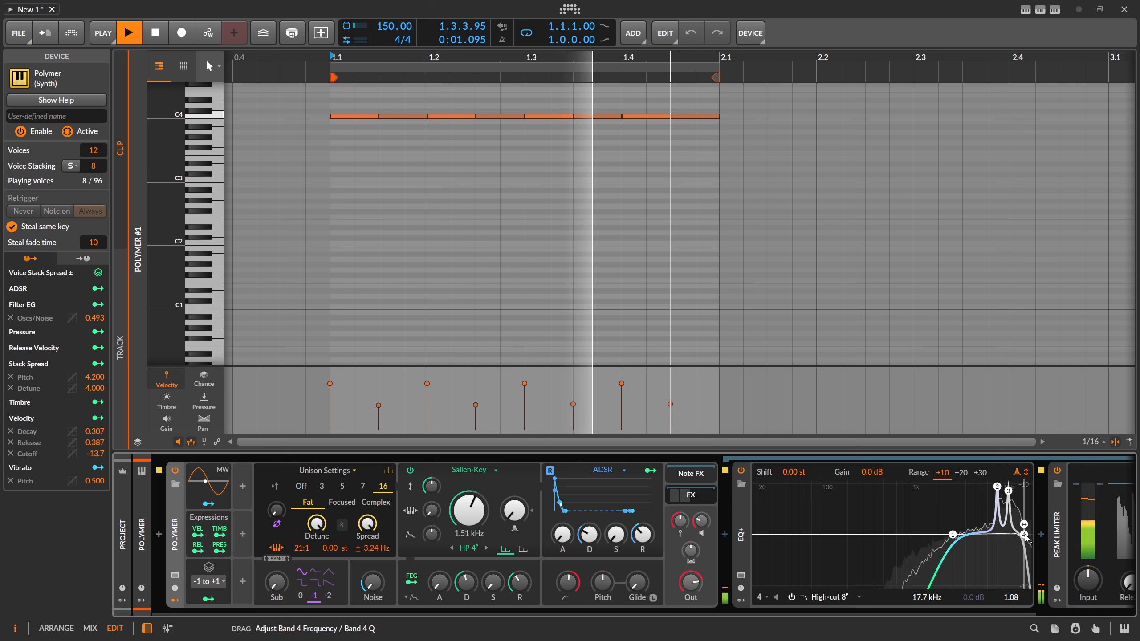
- Raise the EQ+ low-cut to 4.31 kHz and move bell band 3 to 10.2 kHz with +8.6 dB
left_click_drag(952, 535, 969, 535)
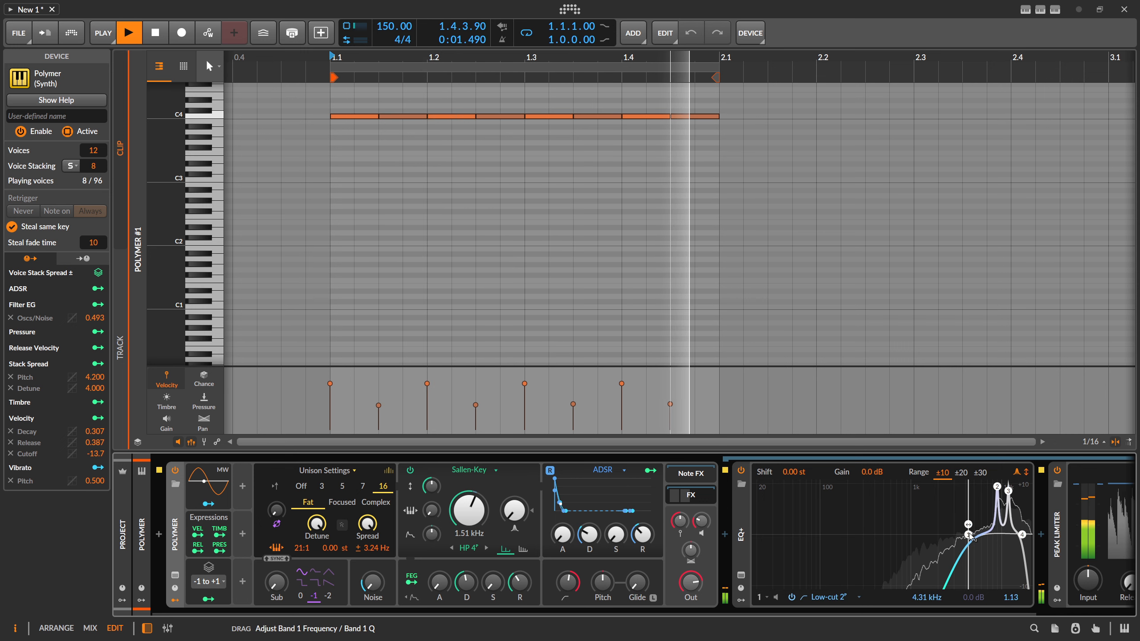
left_click_drag(1008, 491, 1002, 490)
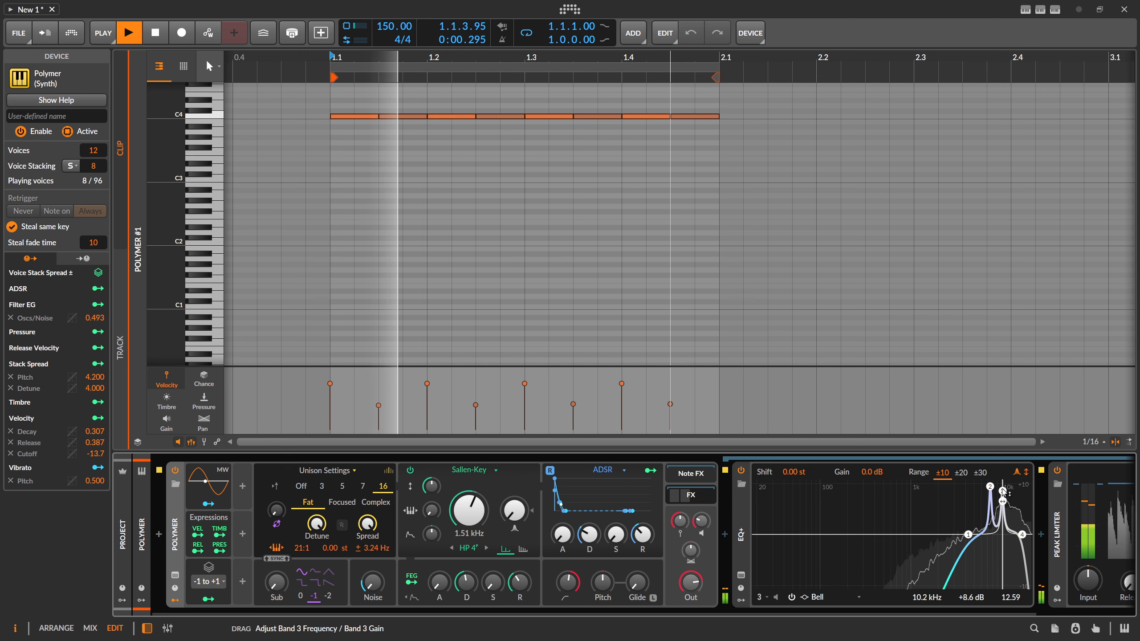
key("space")
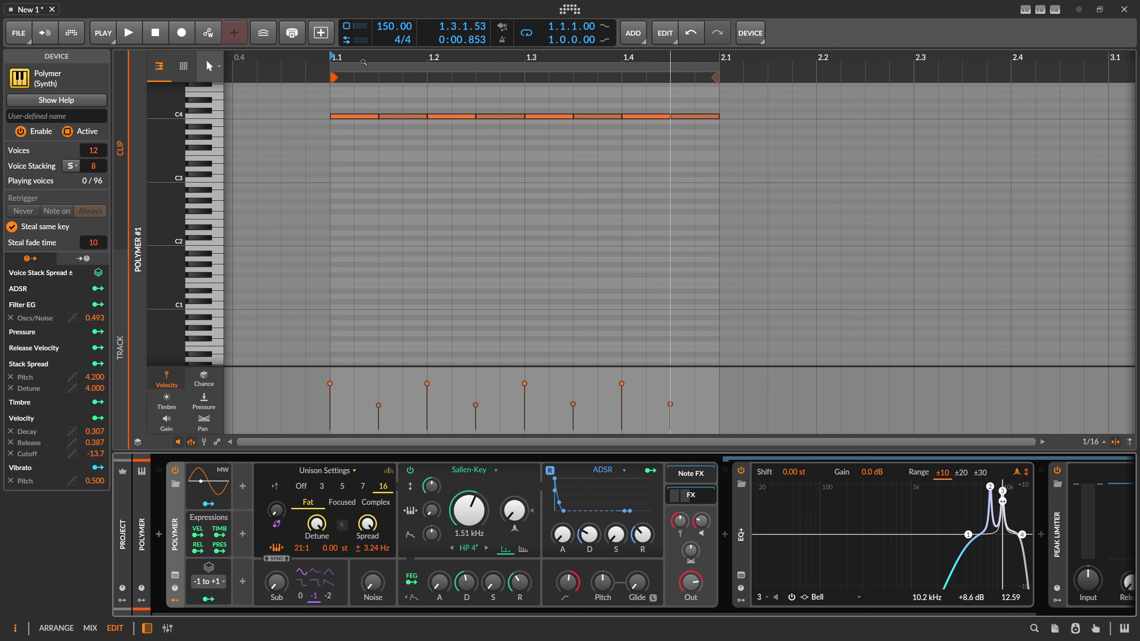
- Open the DSP Performance Graph and play the loop to examine the processing load
left_click(355, 41)
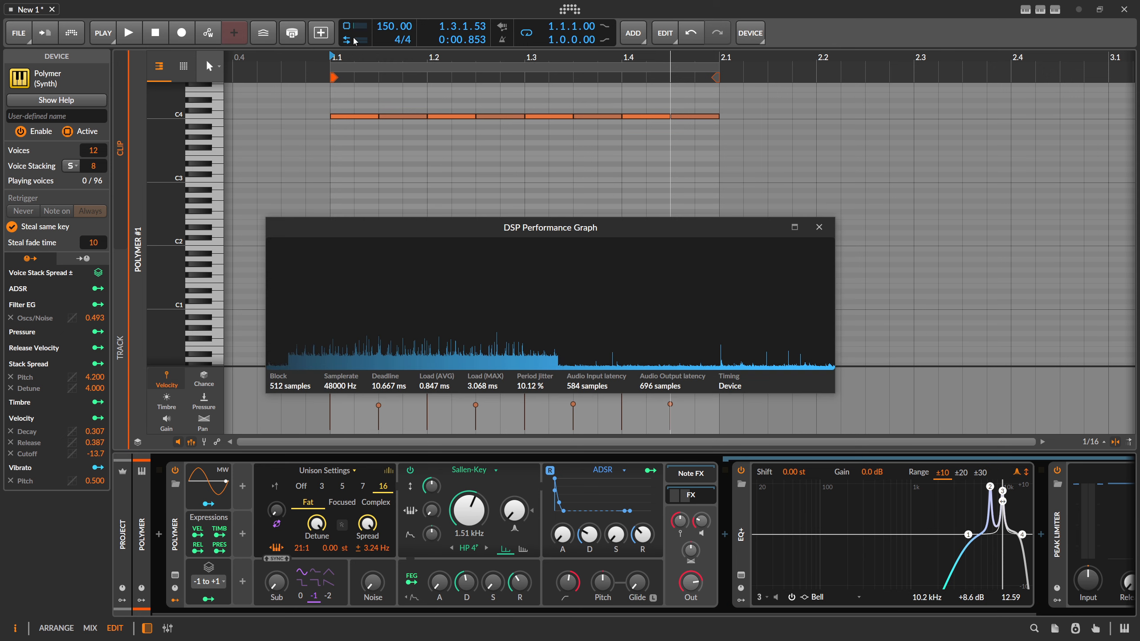
left_click_drag(498, 230, 501, 220)
key("space")
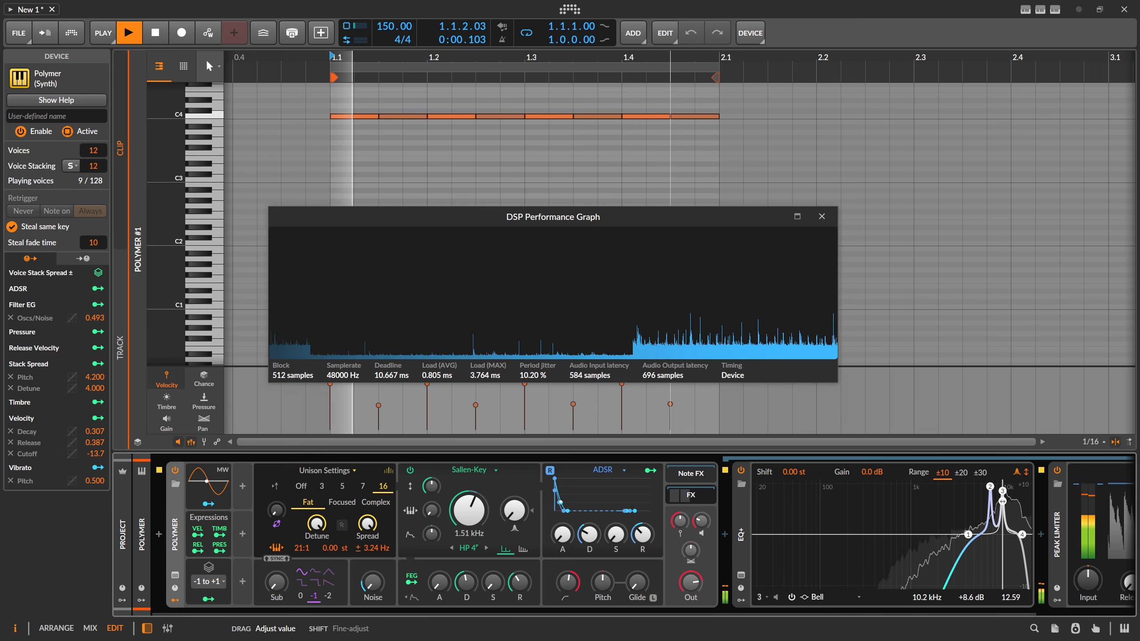
- Try voice stacks of 12 and 11 while watching the DSP load, and return voice stacking to 8
left_click_drag(93, 174, 92, 170)
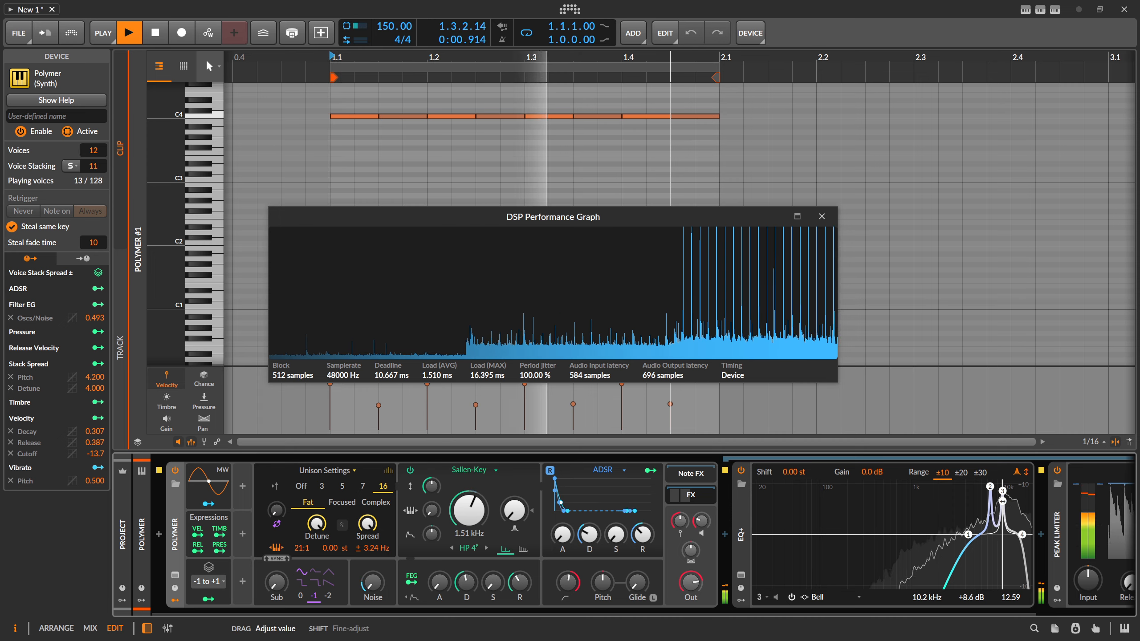
left_click_drag(93, 166, 93, 170)
key("space")
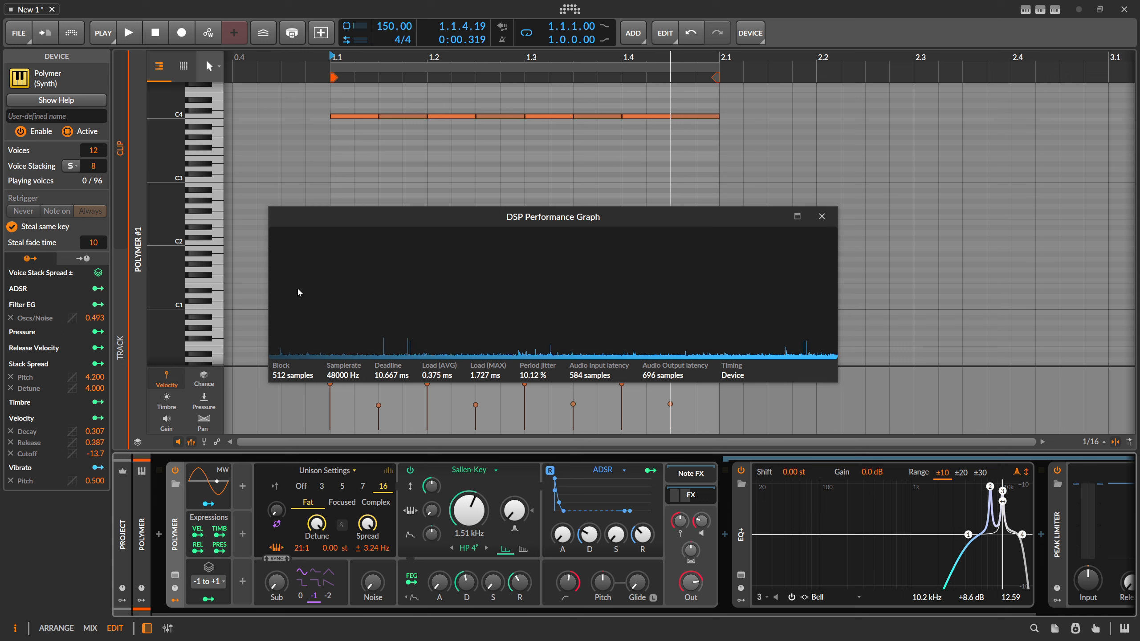
key("space")
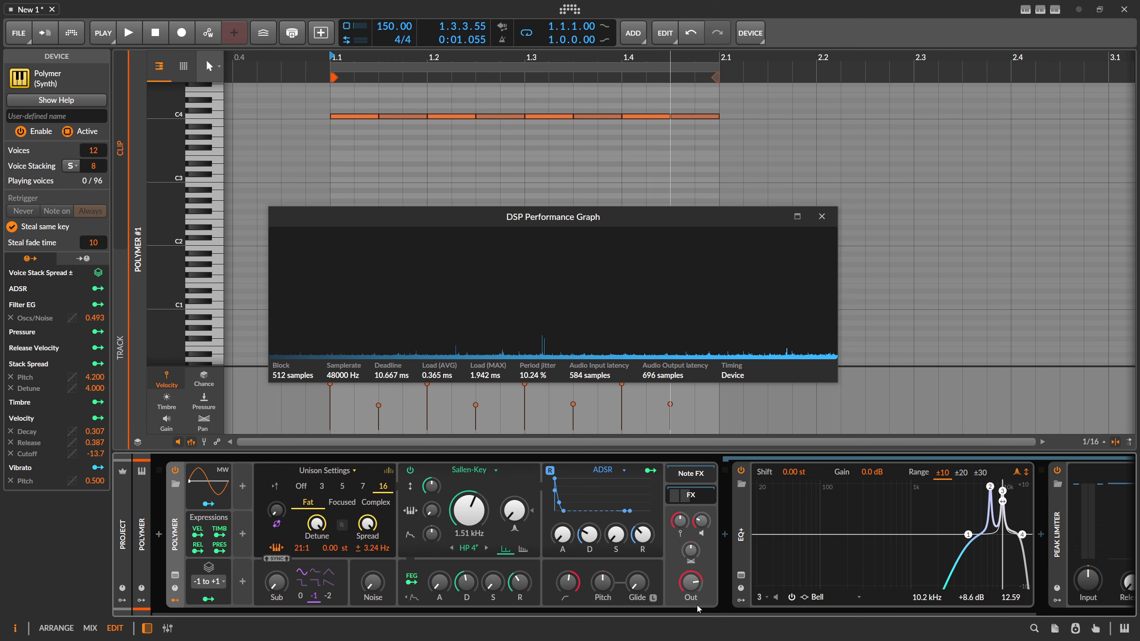
- Insert a Filter+ device between EQ+ and the Peak Limiter
left_click_drag(657, 613, 849, 593)
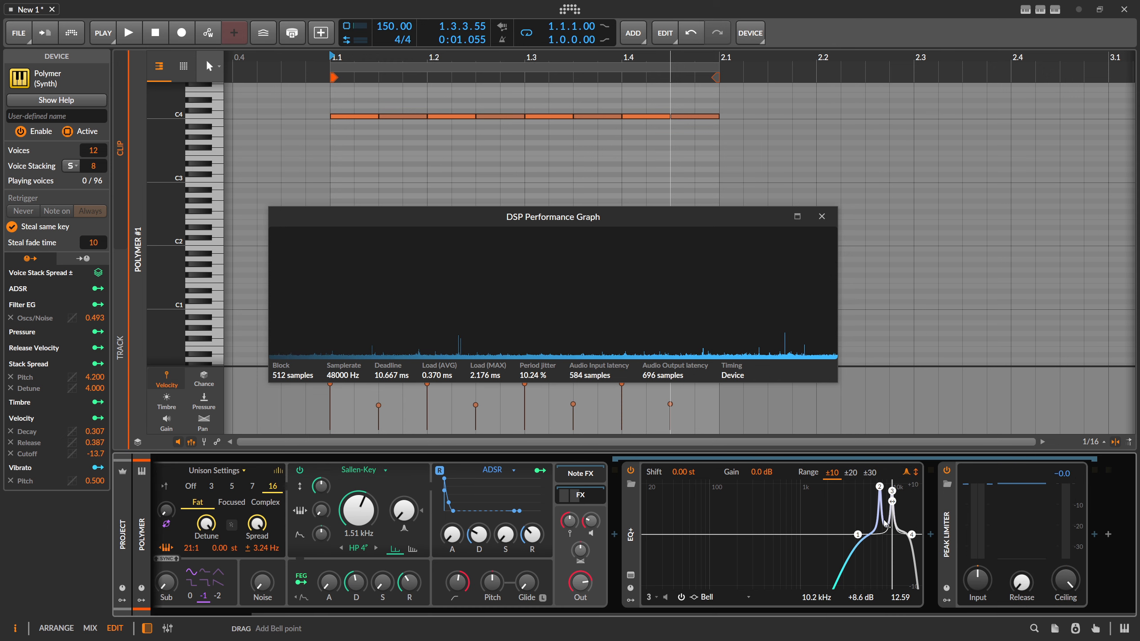
left_click(931, 535)
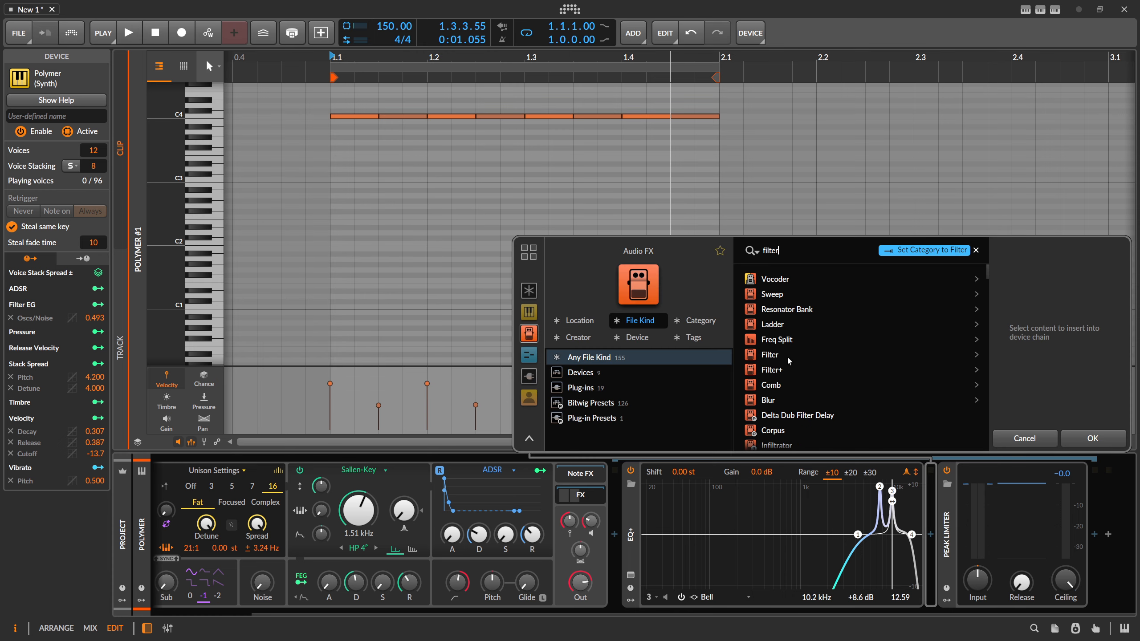
left_click(788, 370)
key("Return")
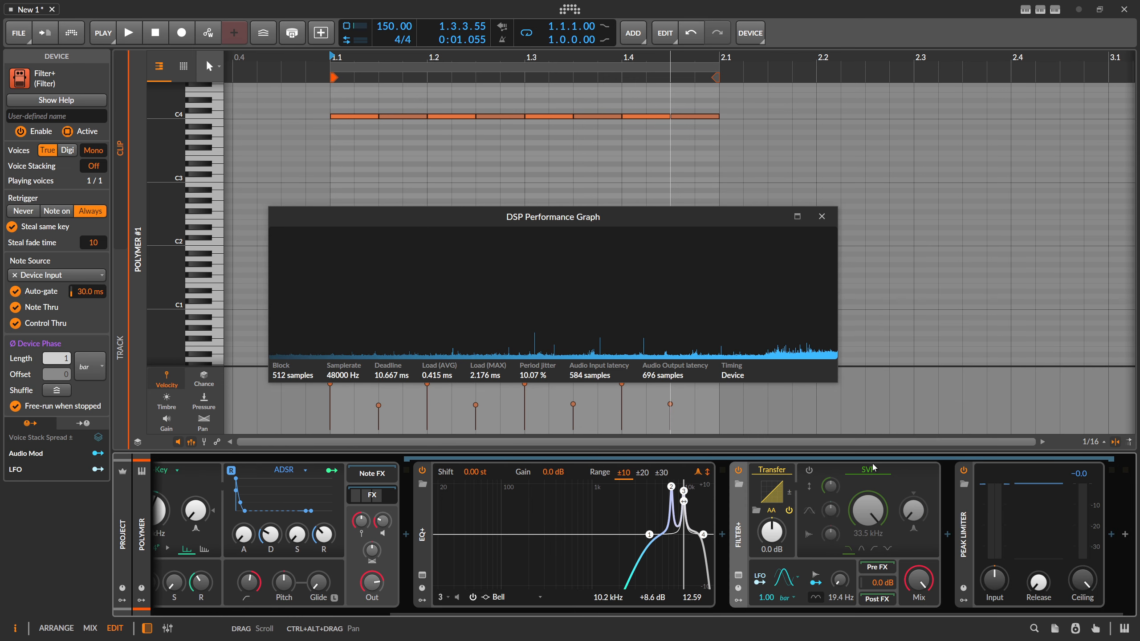
- Open Filter+'s transfer curve, close the DSP graph, bend the curve upward to 56.0% curvature and move its lower point close to the origin
left_click(777, 492)
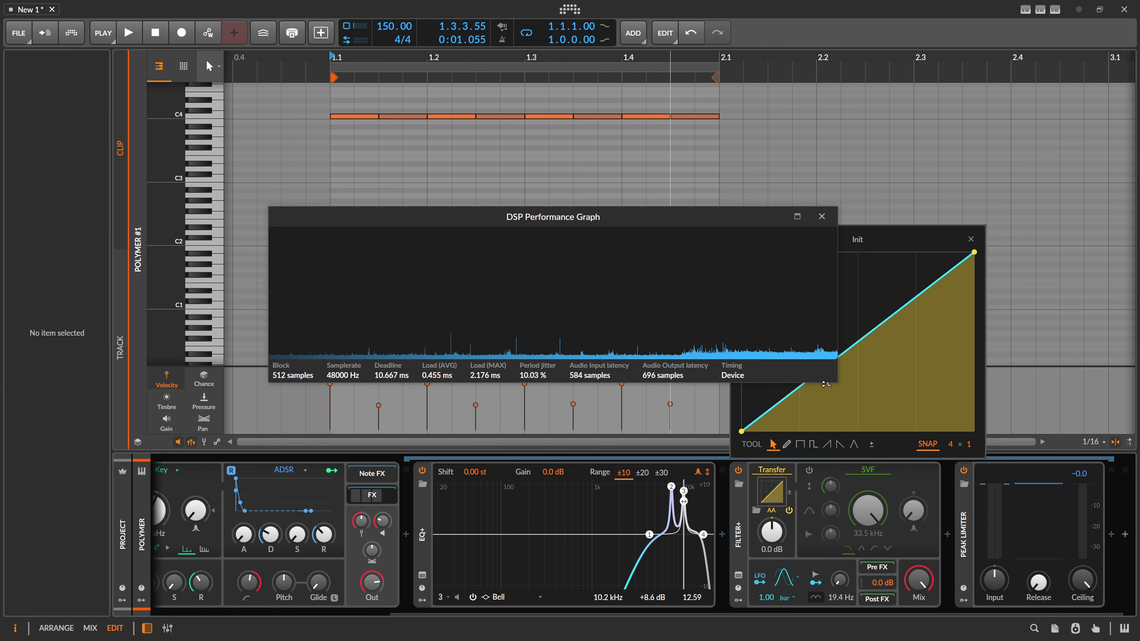
left_click(822, 217)
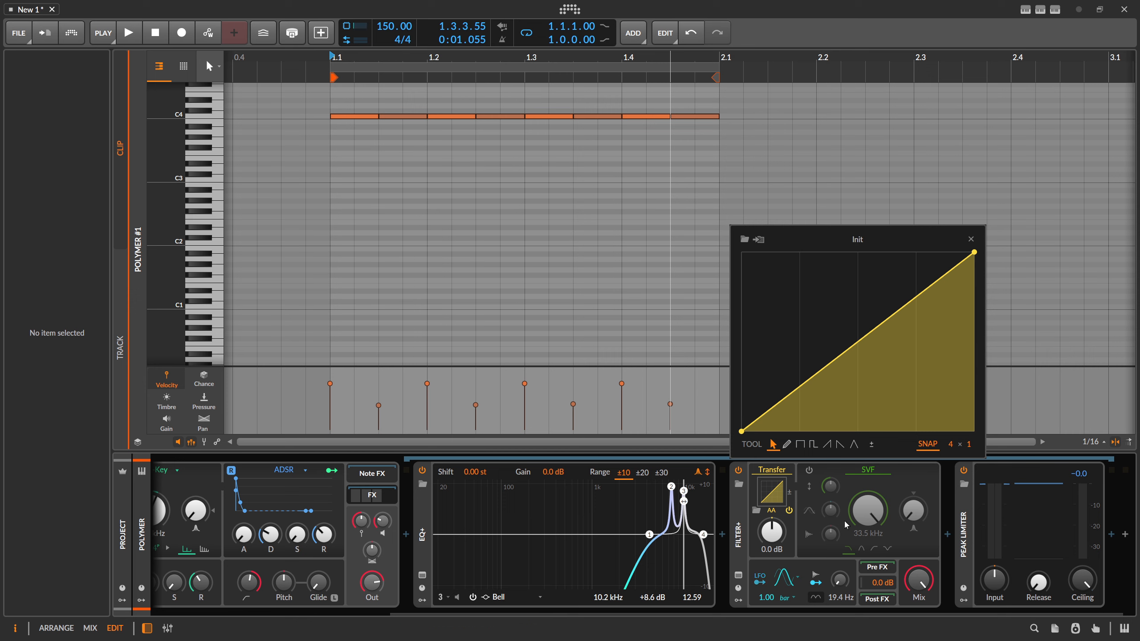
left_click_drag(757, 413, 782, 386)
key("space")
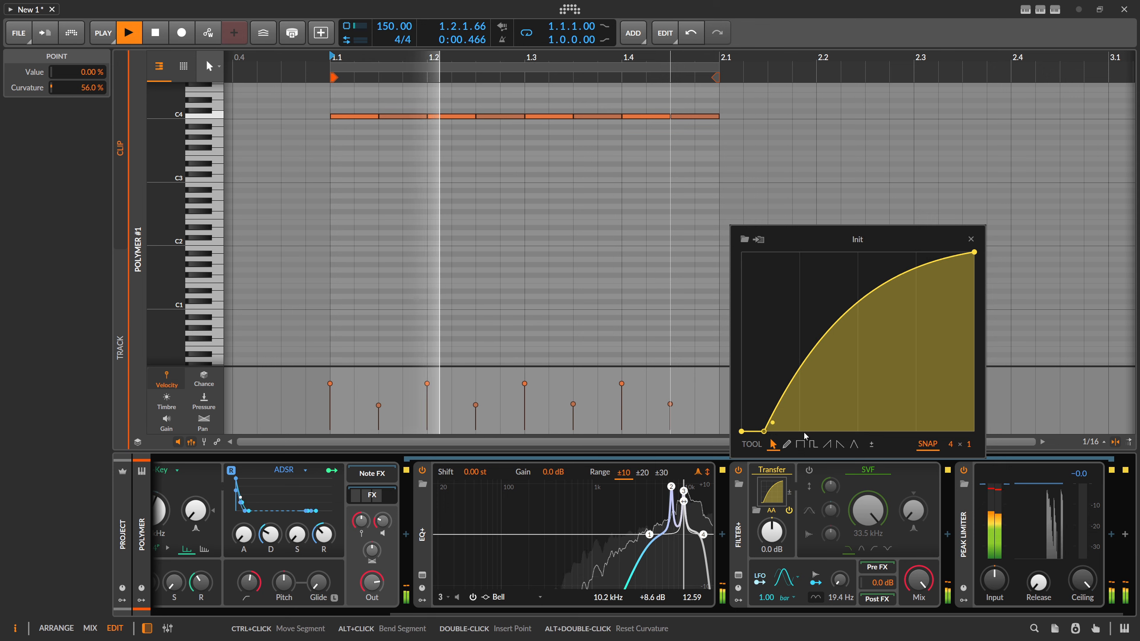
mouse_move(763, 432)
left_mouse_down()
mouse_move(799, 431)
mouse_move(752, 431)
left_mouse_up()
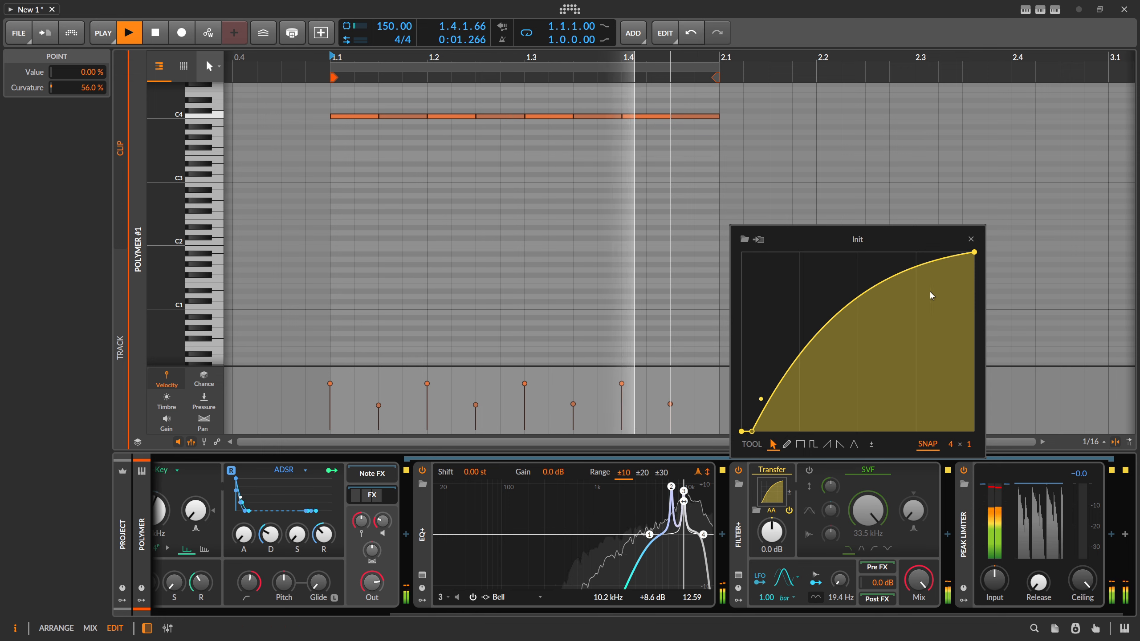
- Move the transfer curve's upper point to three quarters of the width and its lower point to one quarter, with 24.0% curvature, and close the editor
left_click_drag(974, 252, 916, 252)
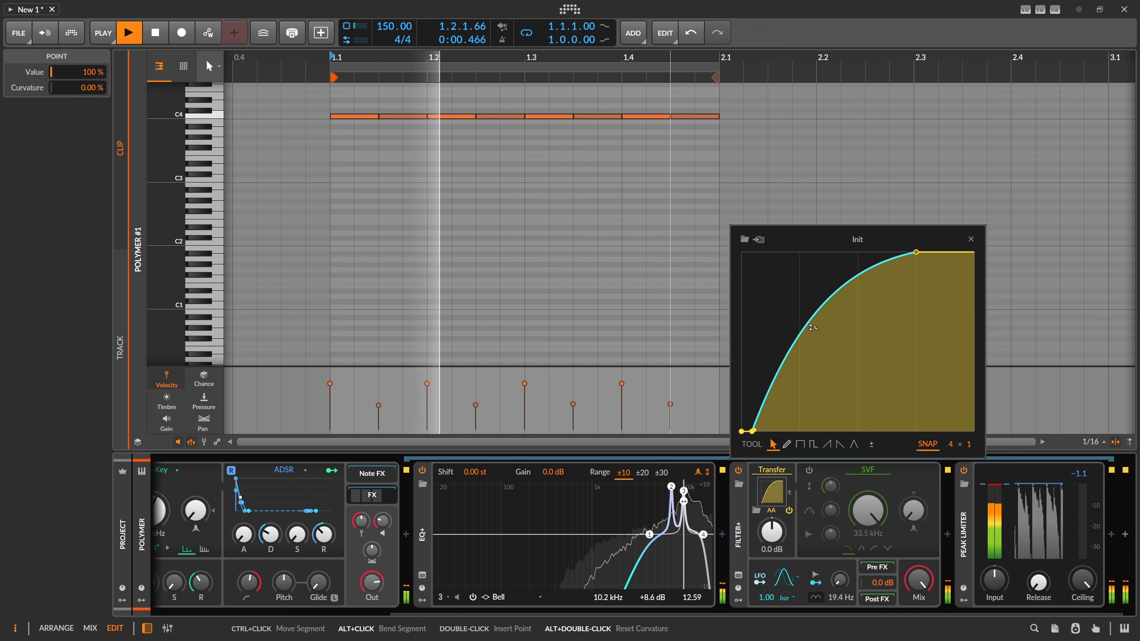
mouse_move(825, 304)
left_mouse_down()
mouse_move(826, 276)
mouse_move(825, 300)
left_mouse_up()
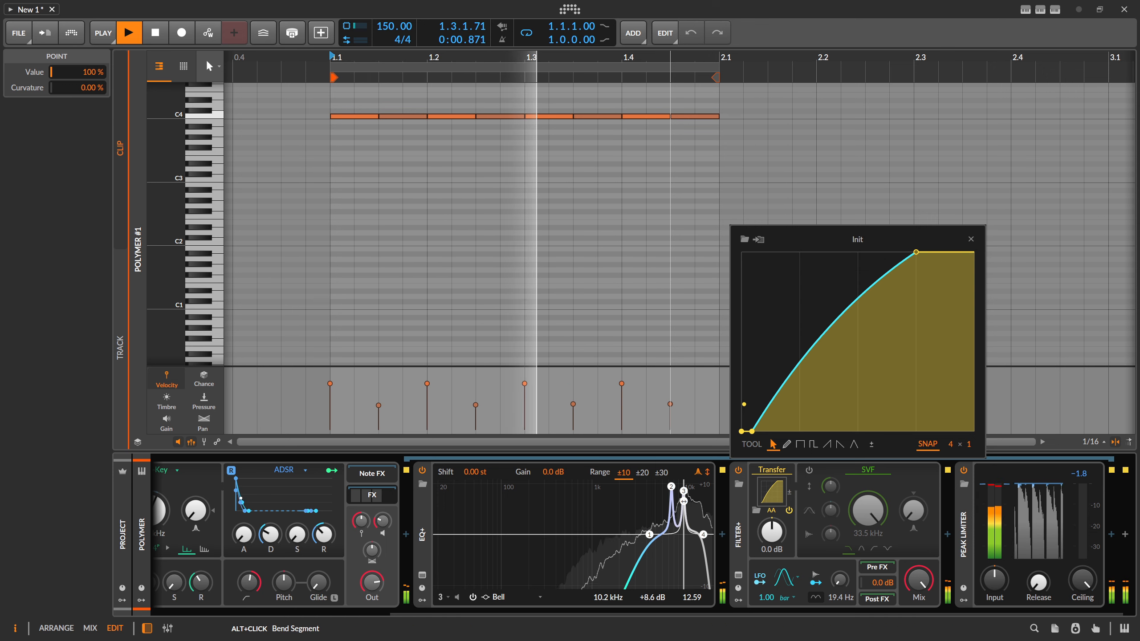
left_click_drag(752, 431, 800, 432)
key("space")
key("space")
left_click(971, 239)
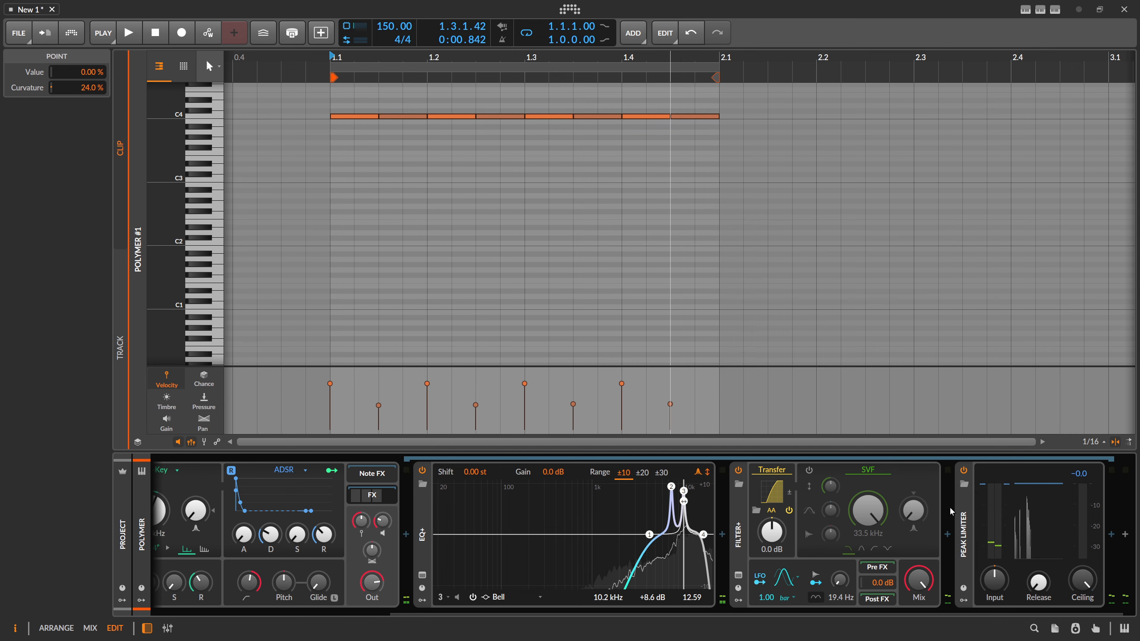
- Insert a Convolution device between Filter+ and the Peak Limiter
left_click(950, 536)
type("convo")
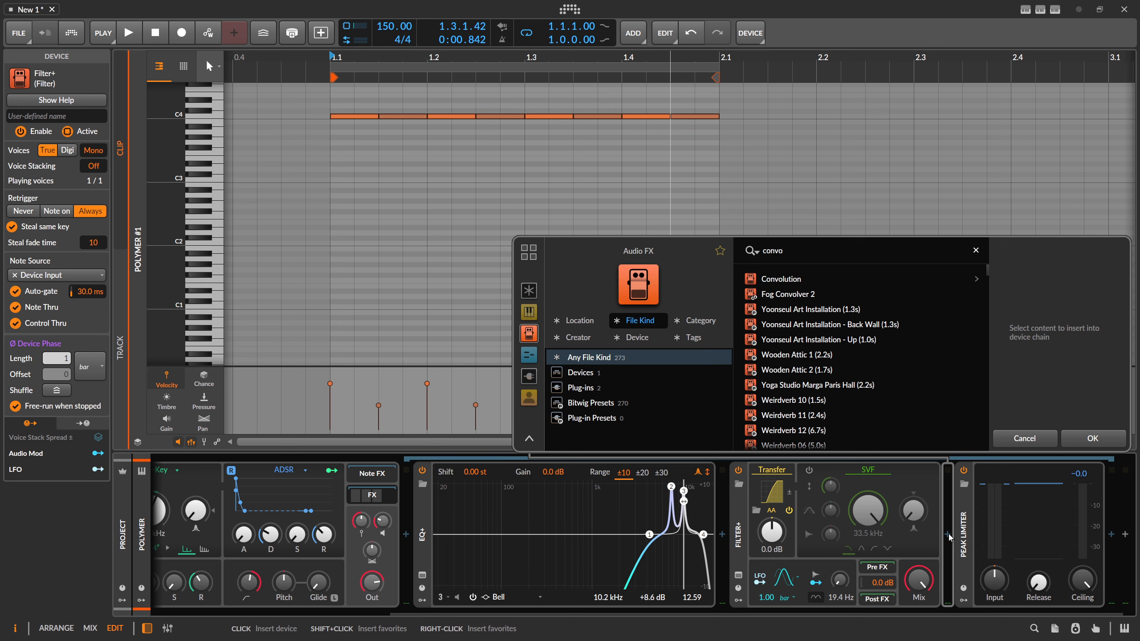
key("Return")
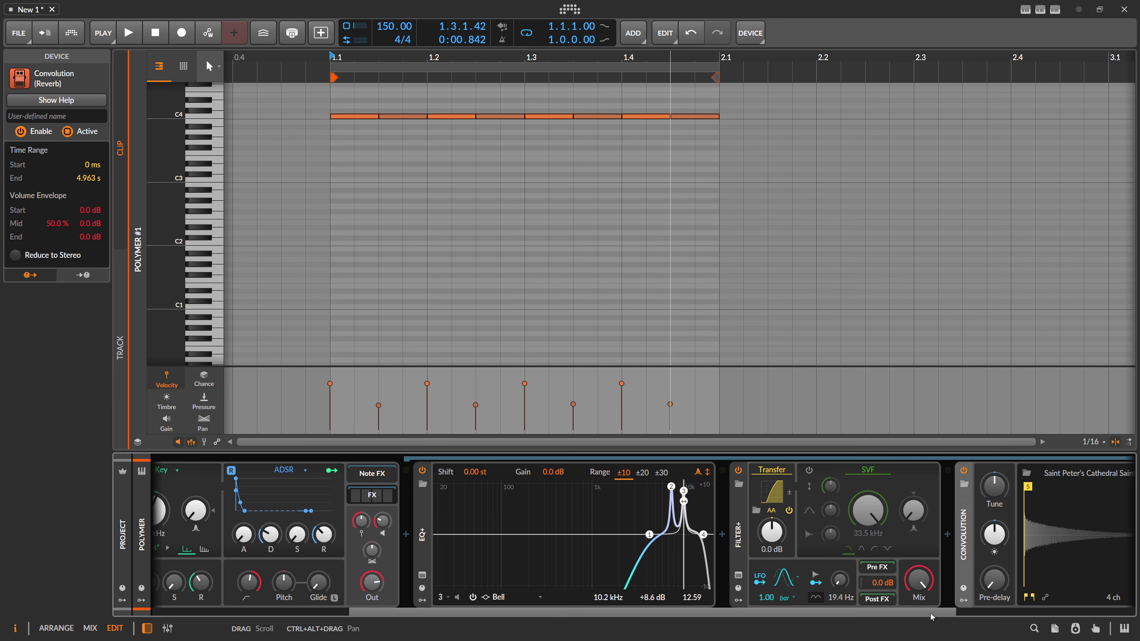
- Load the IR-Hat1-nonHarmonic impulse from the PIR-HiHat-Tops category into Convolution
left_click(820, 475)
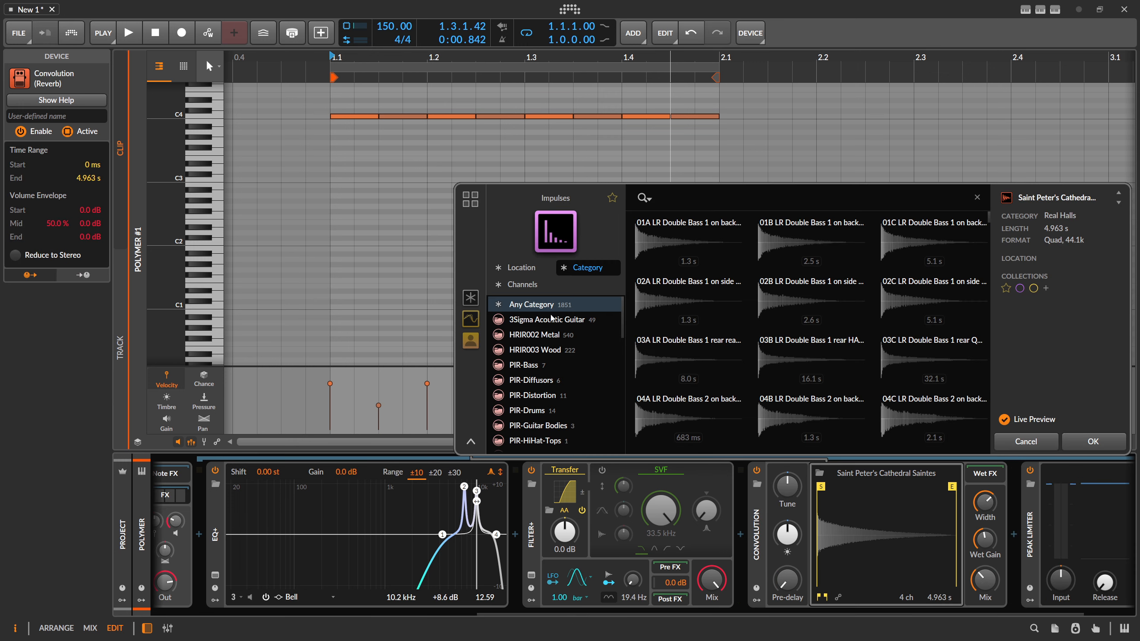
scroll(554, 334, "down", 1)
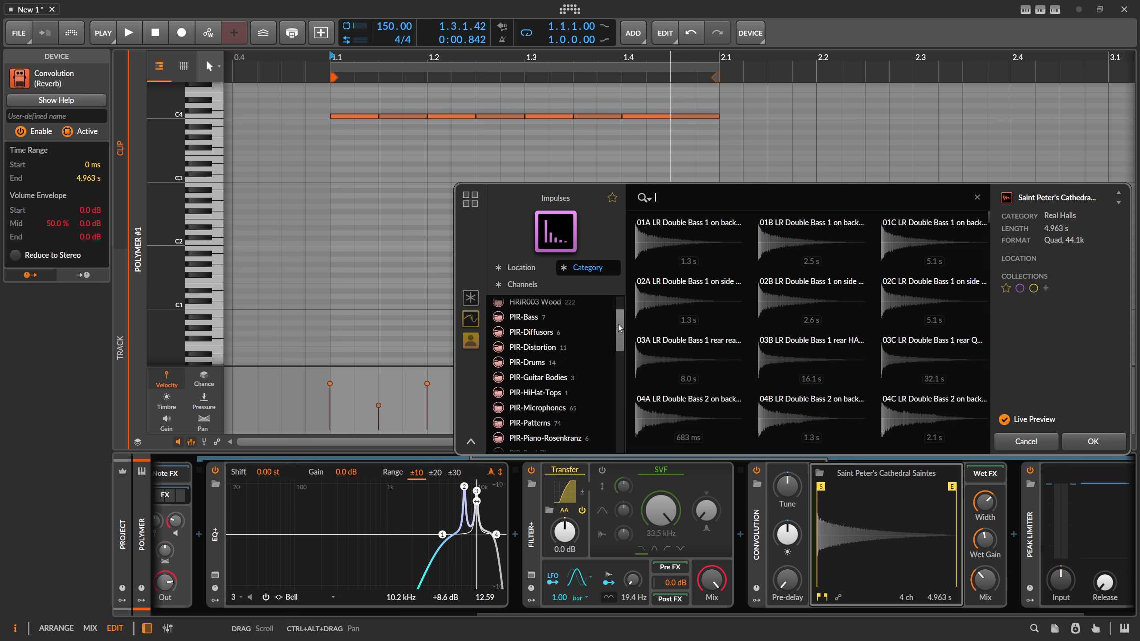
left_click_drag(620, 327, 621, 338)
left_click(557, 359)
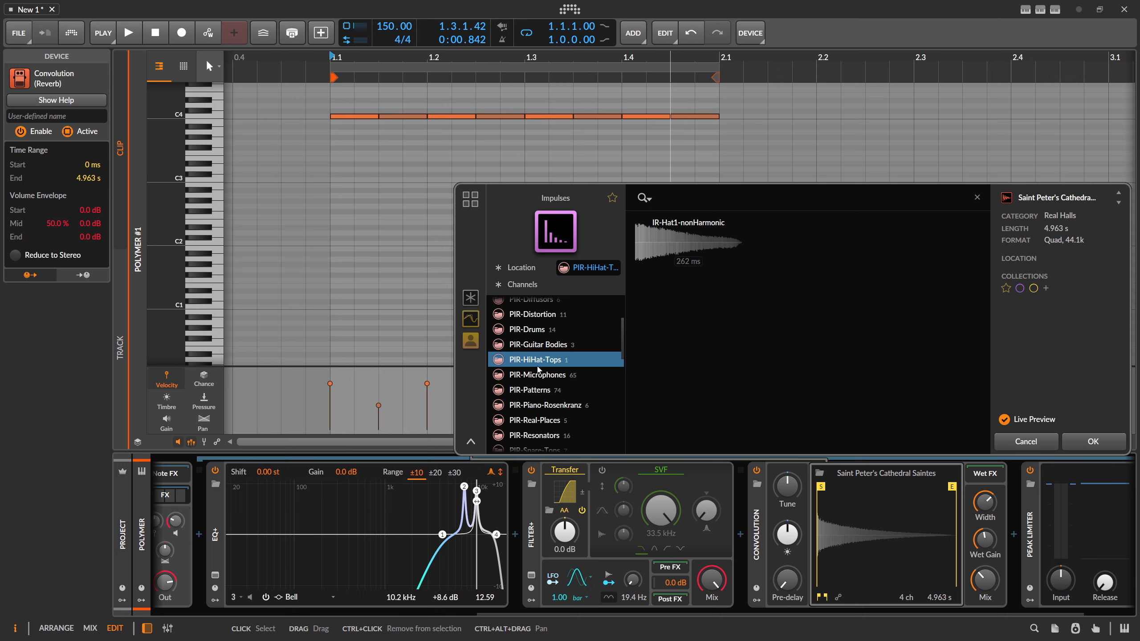
left_click(670, 245)
left_click(1087, 442)
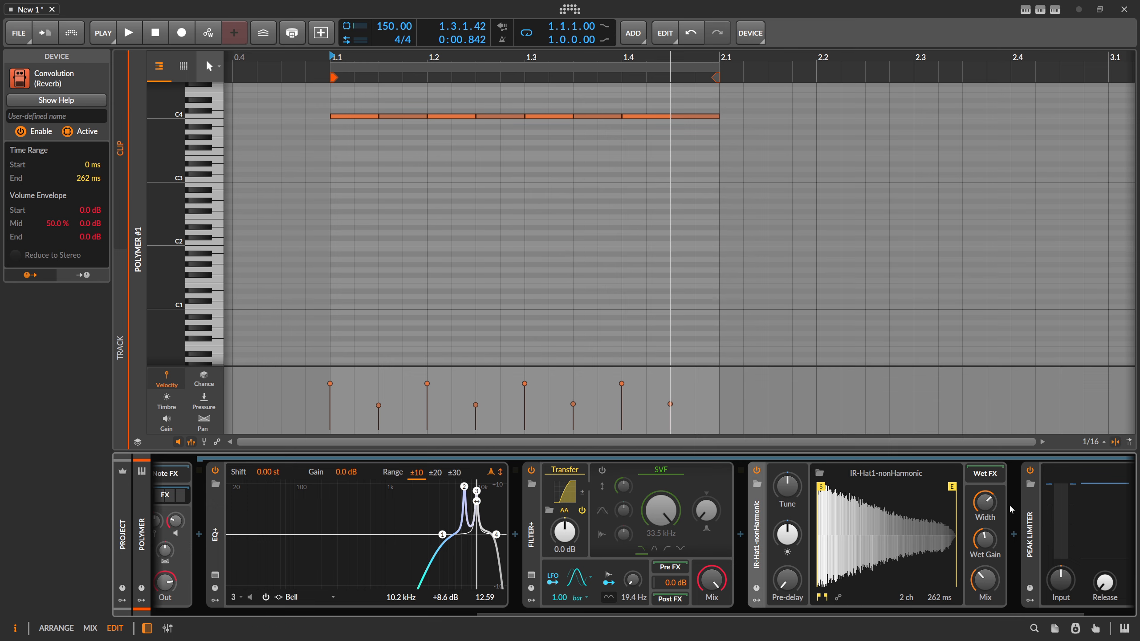
- Audition the loop while trimming the hat impulse's end time to 16 ms and disabling Filter+
key("space")
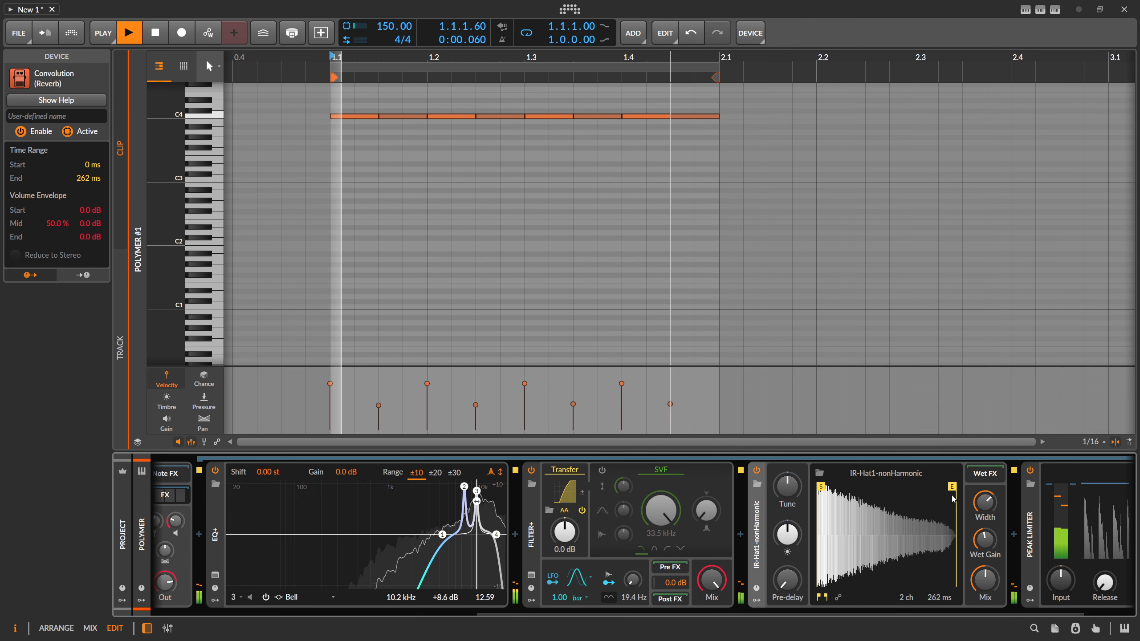
left_click_drag(951, 487, 822, 489)
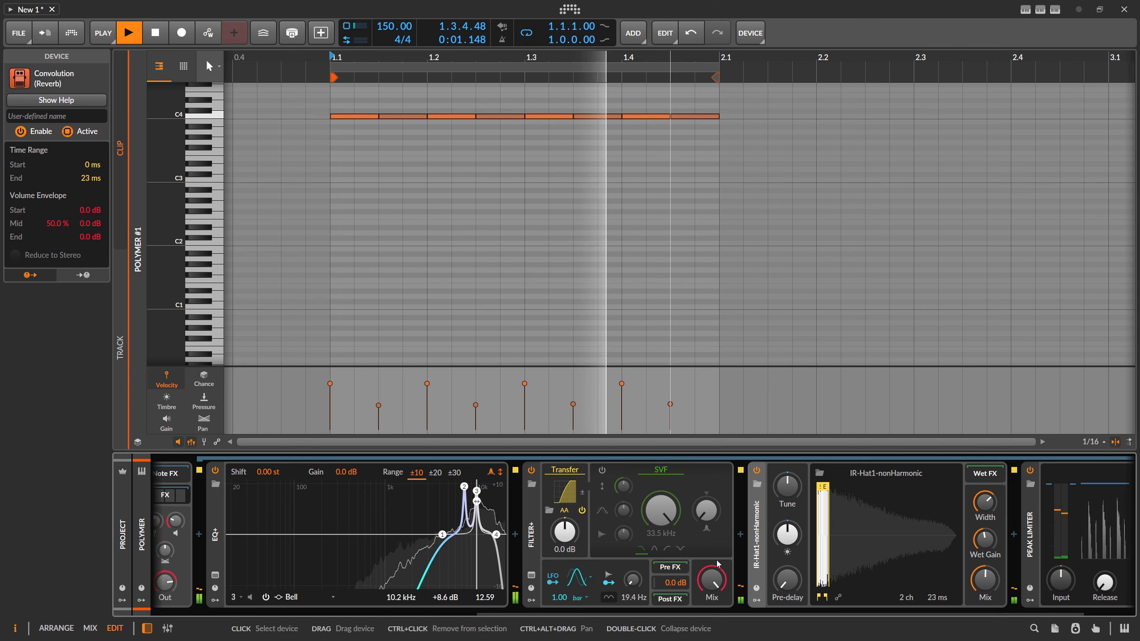
key("space")
left_click(532, 470)
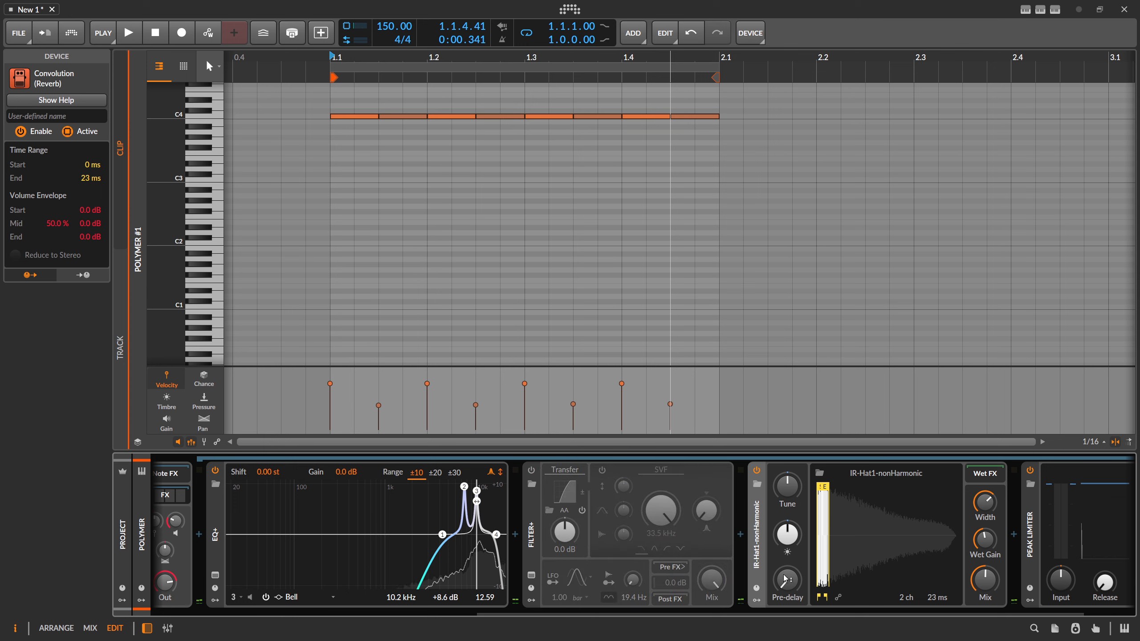
key("space")
left_click_drag(824, 488, 823, 490)
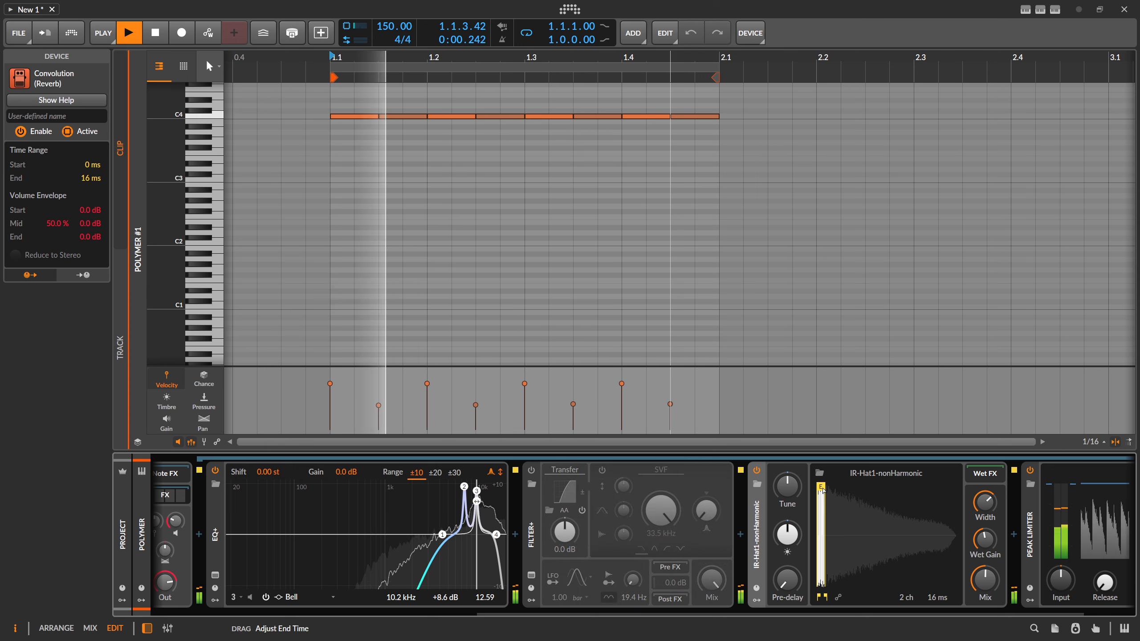
key("space")
- Replace the Convolution impulse with Ideal Room Tiny 8 from the PIR-Verb-Tiny category
left_click(758, 485)
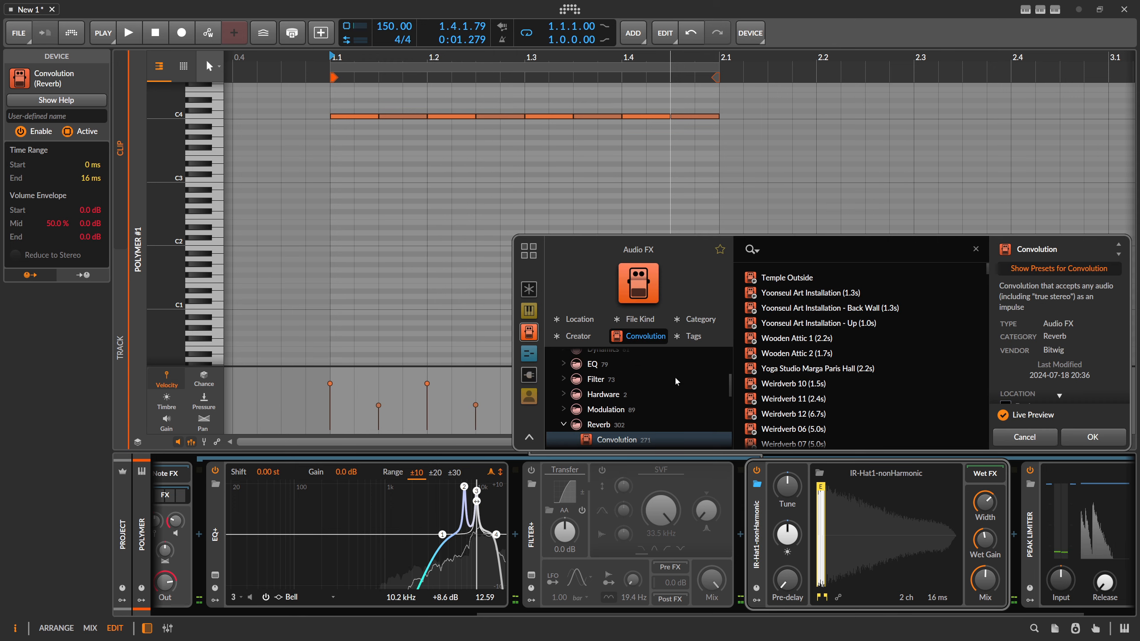
left_click(1066, 440)
left_click(819, 474)
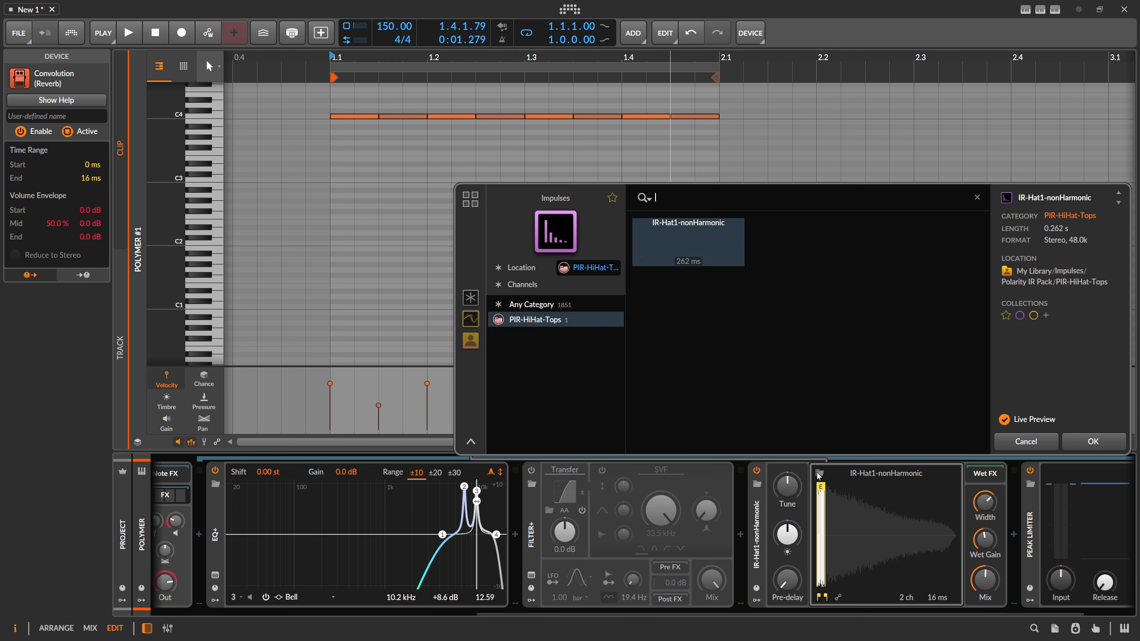
scroll(564, 352, "down", 3)
scroll(563, 411, "down", 2)
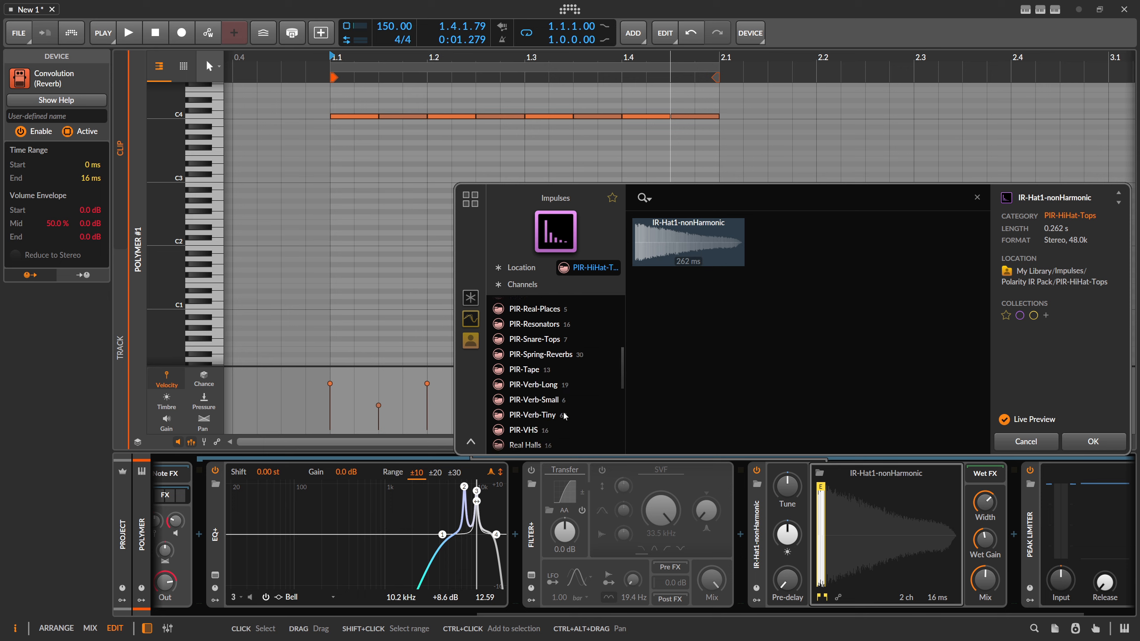
left_click(557, 416)
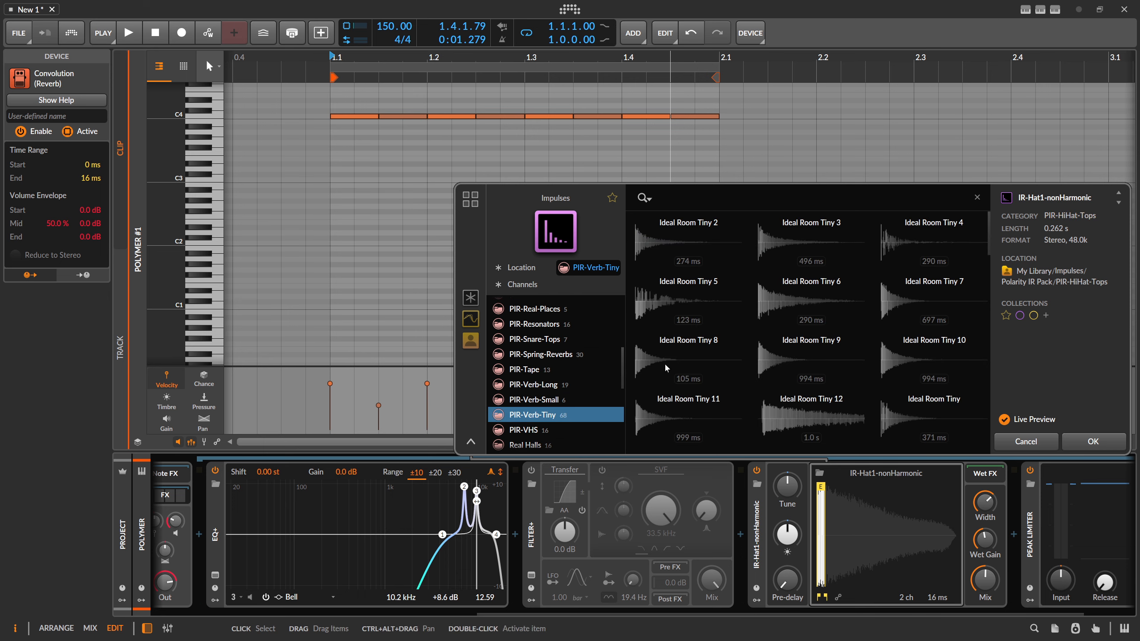
scroll(667, 369, "down", 2)
scroll(717, 409, "up", 2)
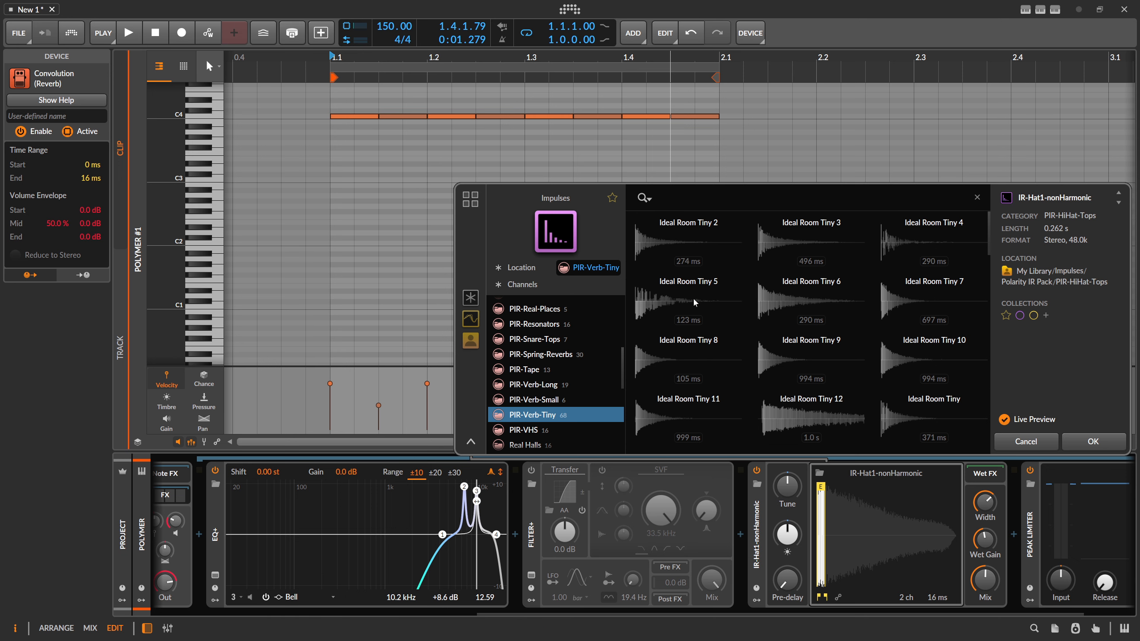
left_click(669, 364)
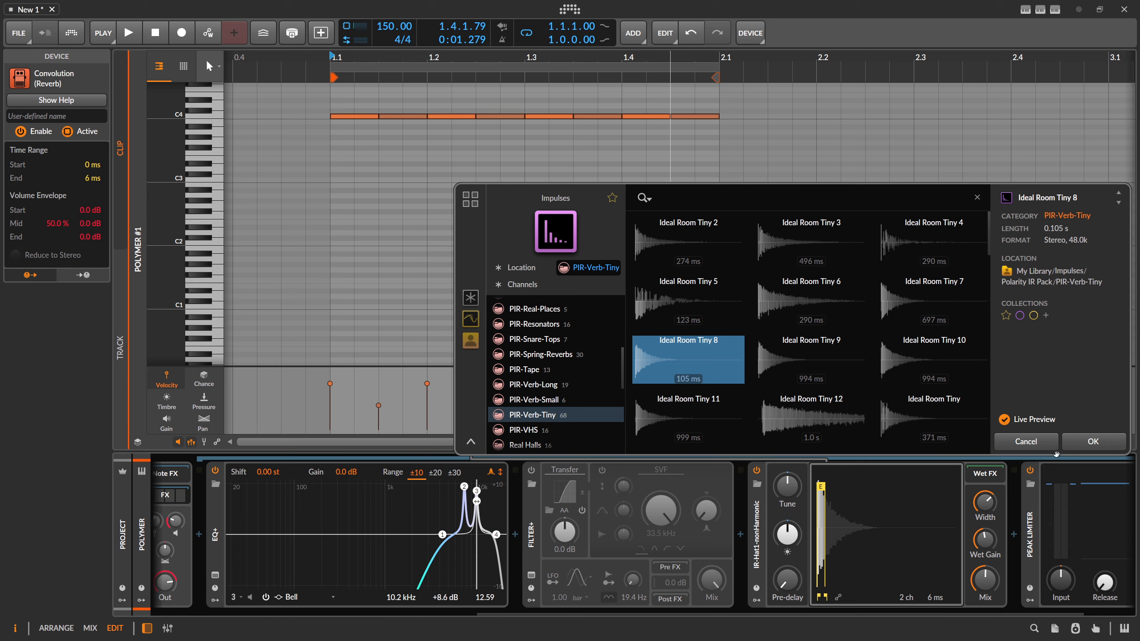
left_click(1073, 444)
- Play the loop, extend the room impulse's end time to 57 ms and raise the Peak Limiter's input gain to +5.3 dB
key("space")
left_click(888, 509)
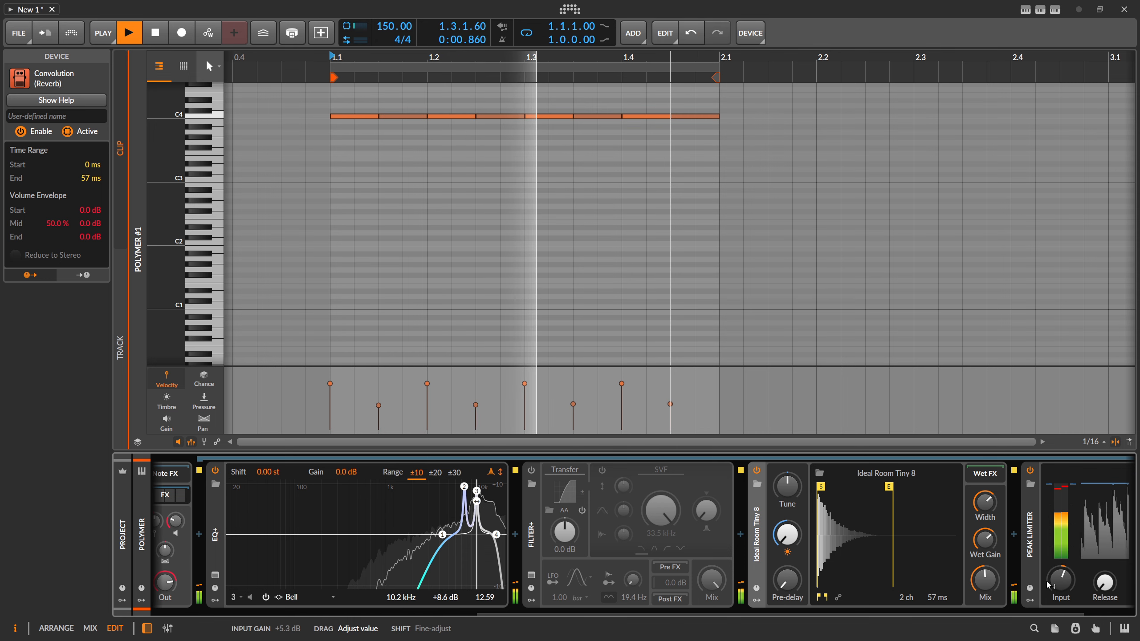
left_click_drag(745, 614, 630, 615)
key("space")
- Switch to the arranger, unmute the Kick Snare track and play it together with the hi-hat loop
left_click(864, 243)
key("Tab")
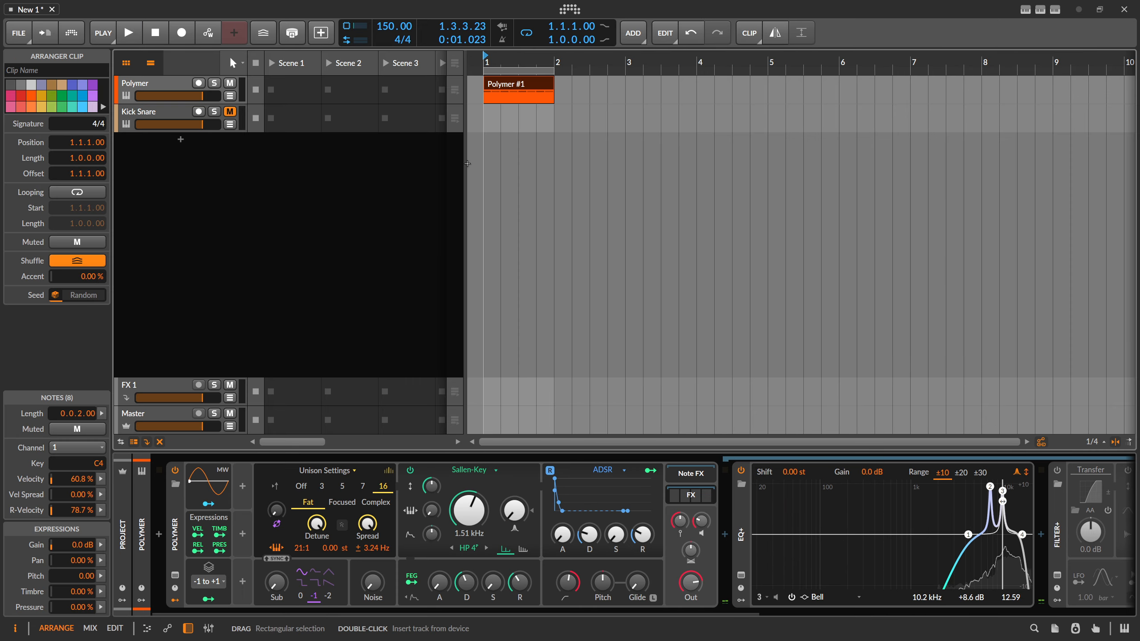
left_click(238, 112)
left_click(237, 112)
key("space")
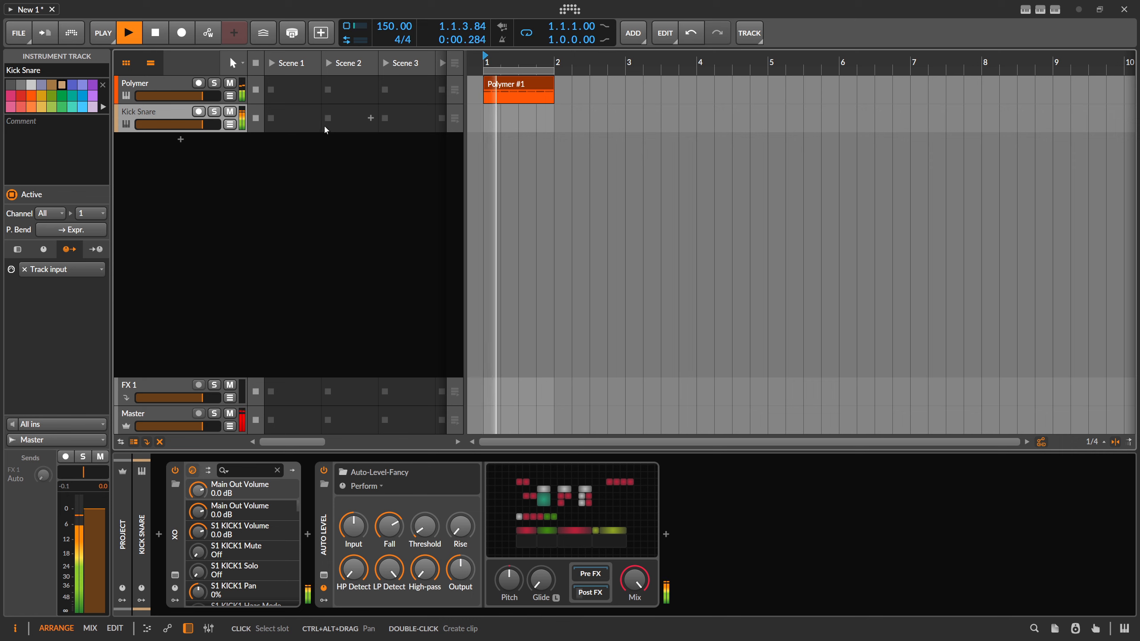
- On the Polymer track, adjust the amp envelope's decay and set the filter cutoff to 1.32 kHz and the voice level to -10.8 dB
left_click(184, 93)
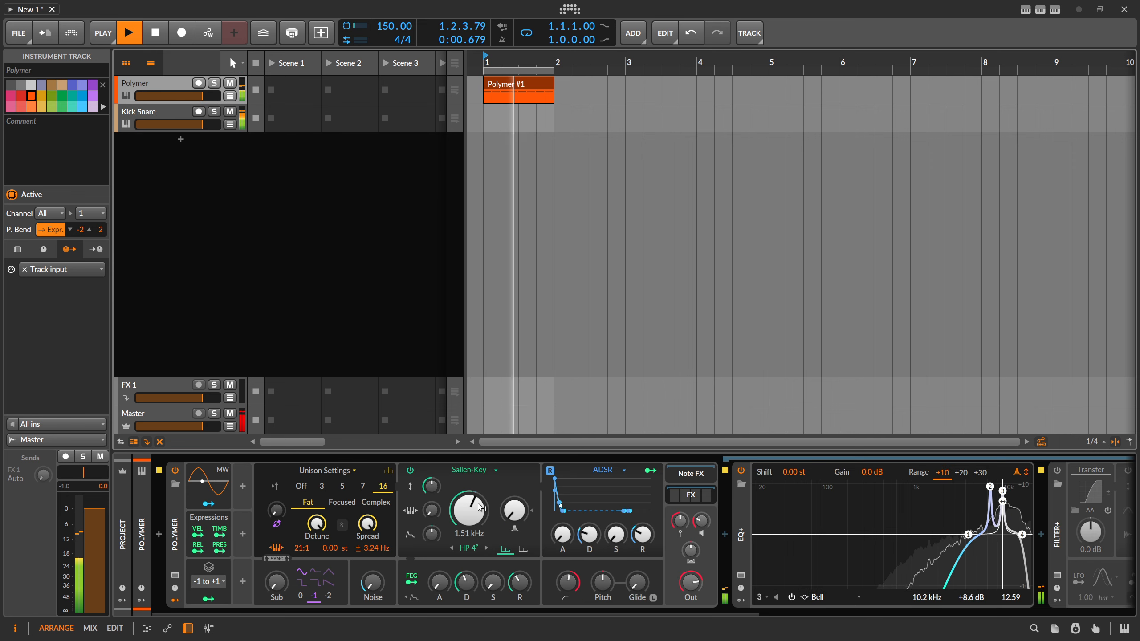
left_click_drag(589, 535, 589, 551)
left_click_drag(198, 535, 589, 529)
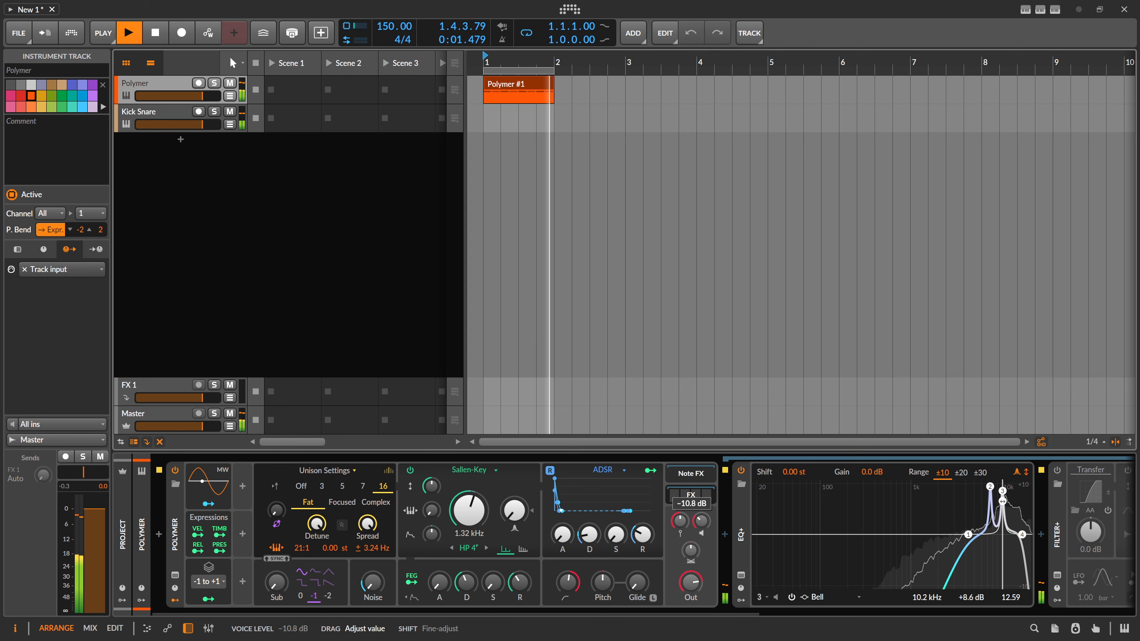
- Lower EQ+ bell band 3 to 6.96 kHz with +8.9 dB of gain
left_click_drag(615, 613, 764, 616)
left_click_drag(759, 491, 745, 499)
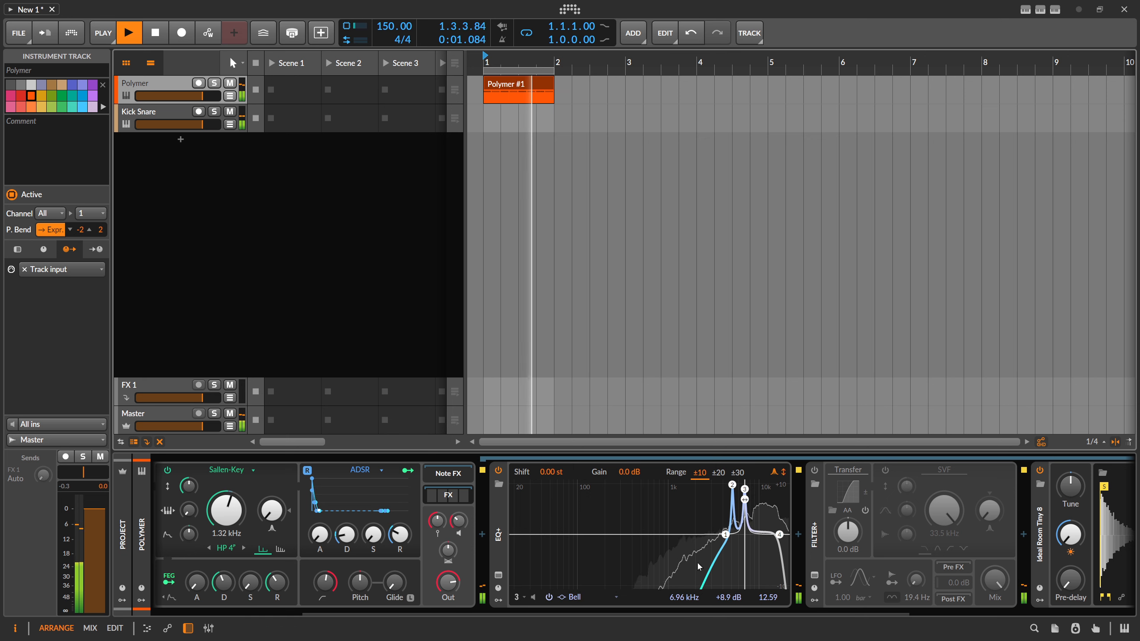
- Re-enable Filter+, move its transfer curve's lower point close to the origin and close the curve editor
left_click_drag(669, 614, 897, 616)
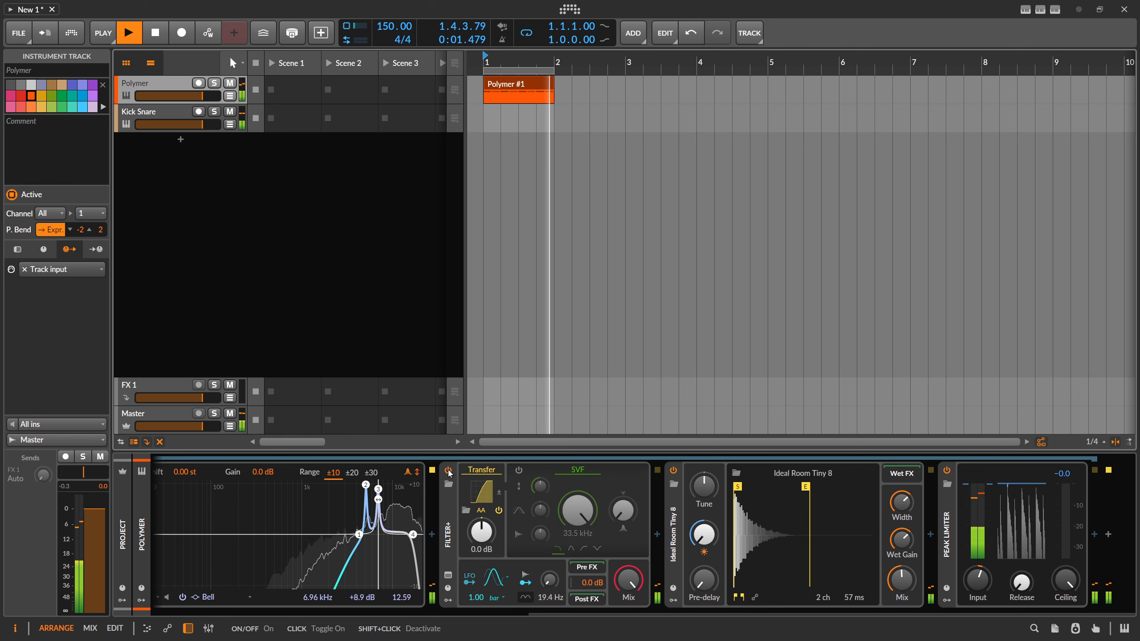
left_click(477, 502)
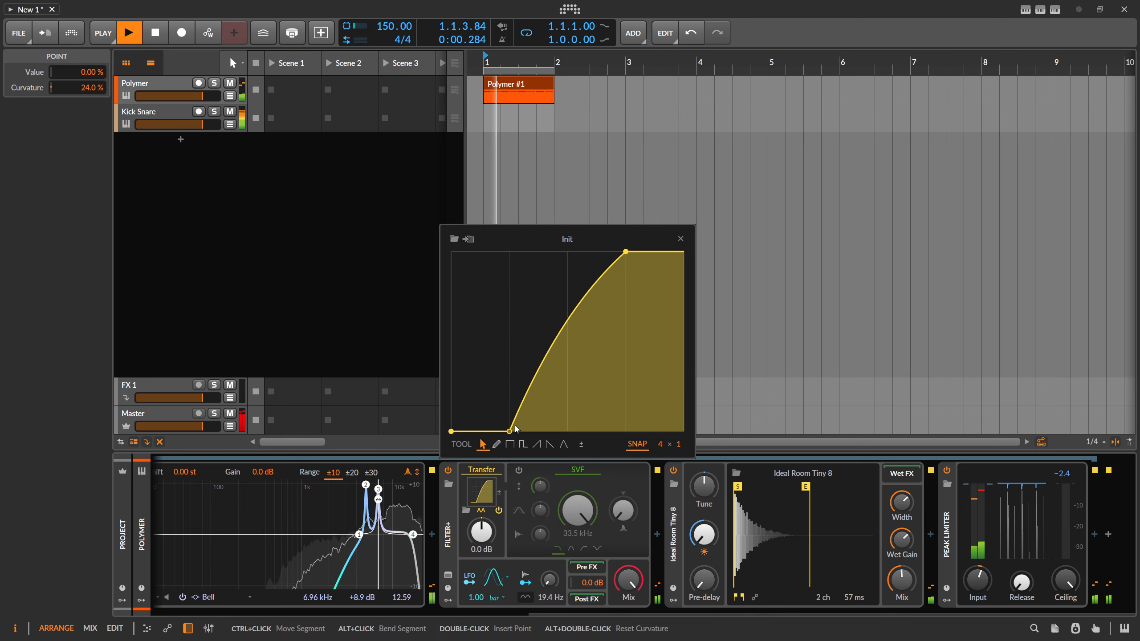
left_click_drag(509, 431, 461, 431)
left_click(680, 239)
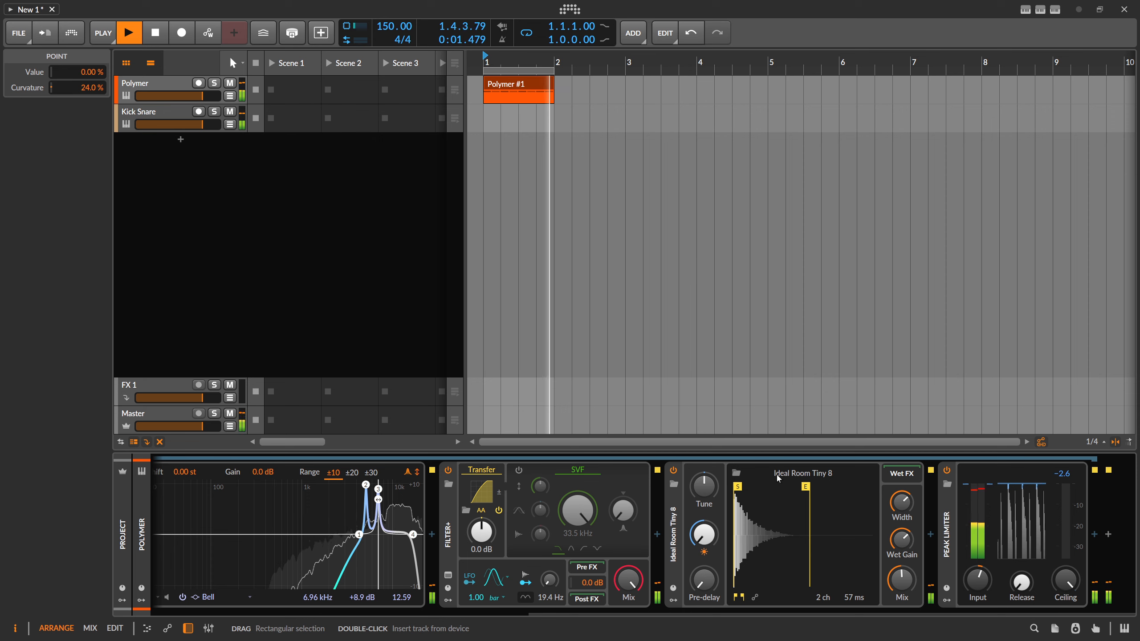
- Fine-tune the Convolution device's mix and stop playback
left_click_drag(903, 585, 902, 582)
scroll(629, 534, "left", 5)
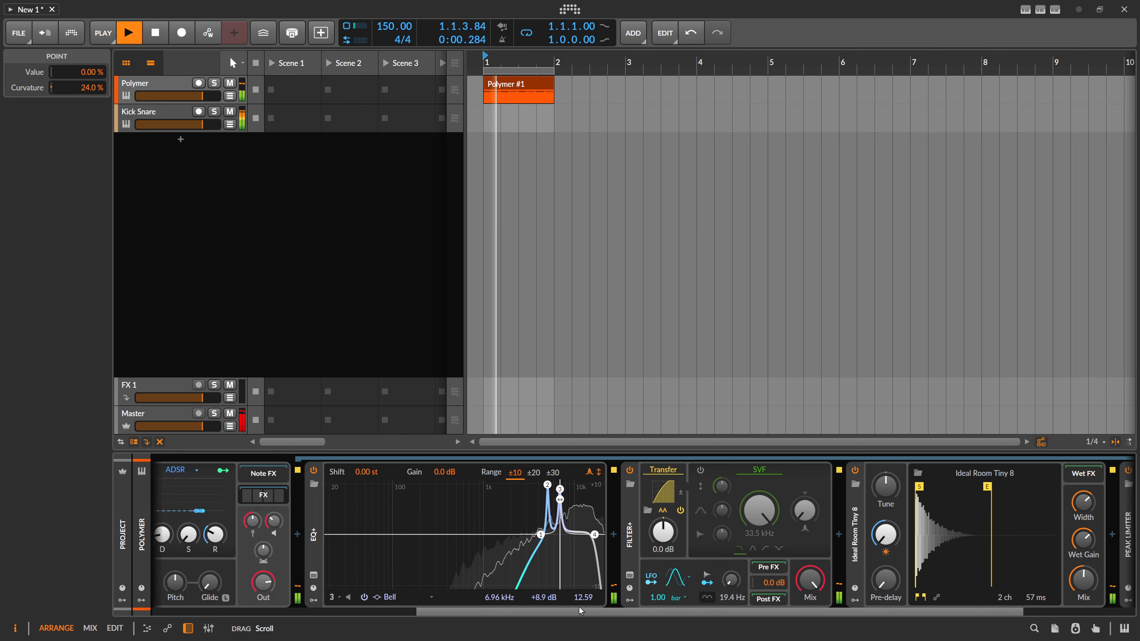
key("space")
- Put the arranger loop range back over bar 1 and open the Polymer clip in the note editor
left_click(520, 73)
left_click(516, 87)
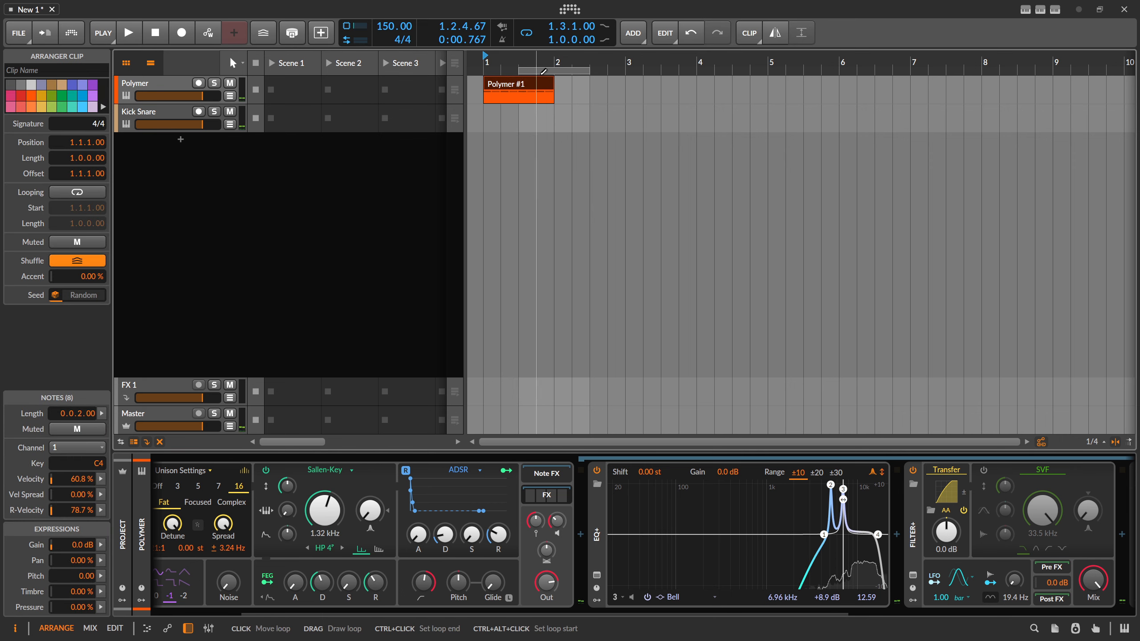
left_click_drag(543, 71, 511, 70)
left_click(505, 87)
key("space")
double_click(505, 88)
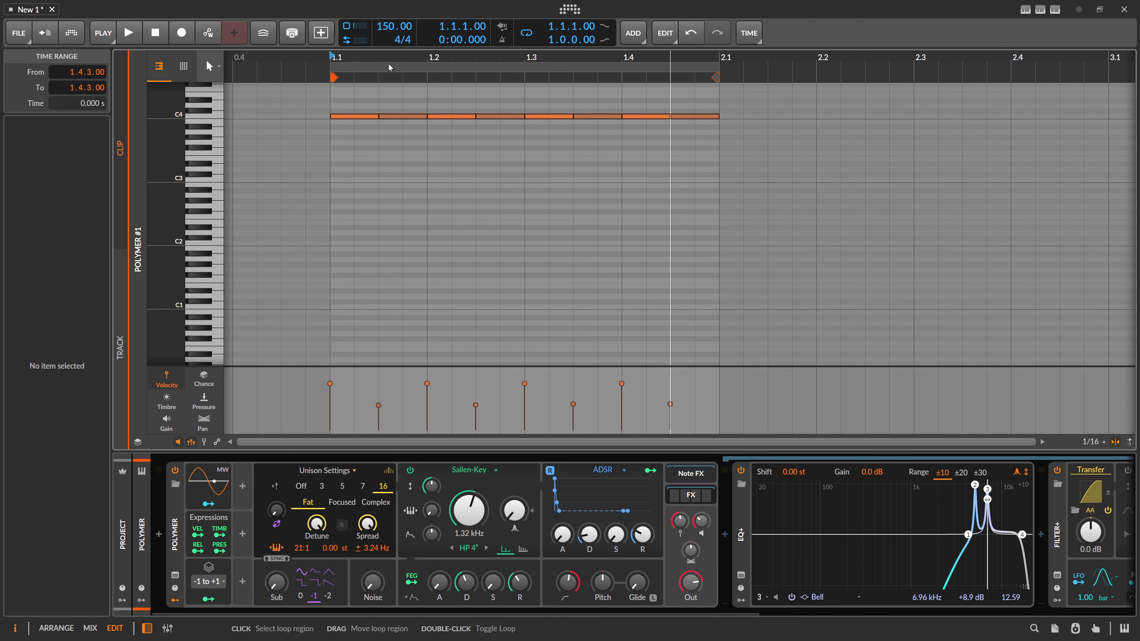
- Copy the eight C4 notes to C#4 on the offbeat sixteenths, lowering the first two copies' velocities to 19.5% and 22.4%
left_click_drag(369, 194, 602, 251)
left_click_drag(380, 213, 368, 208)
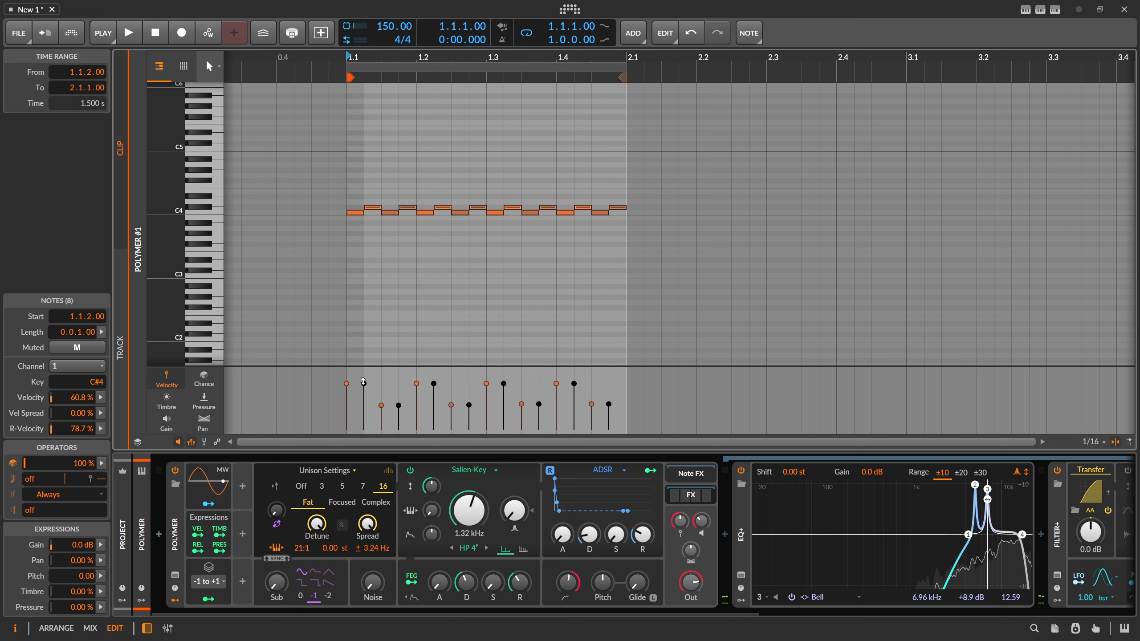
left_click_drag(364, 383, 364, 399)
left_click(398, 416)
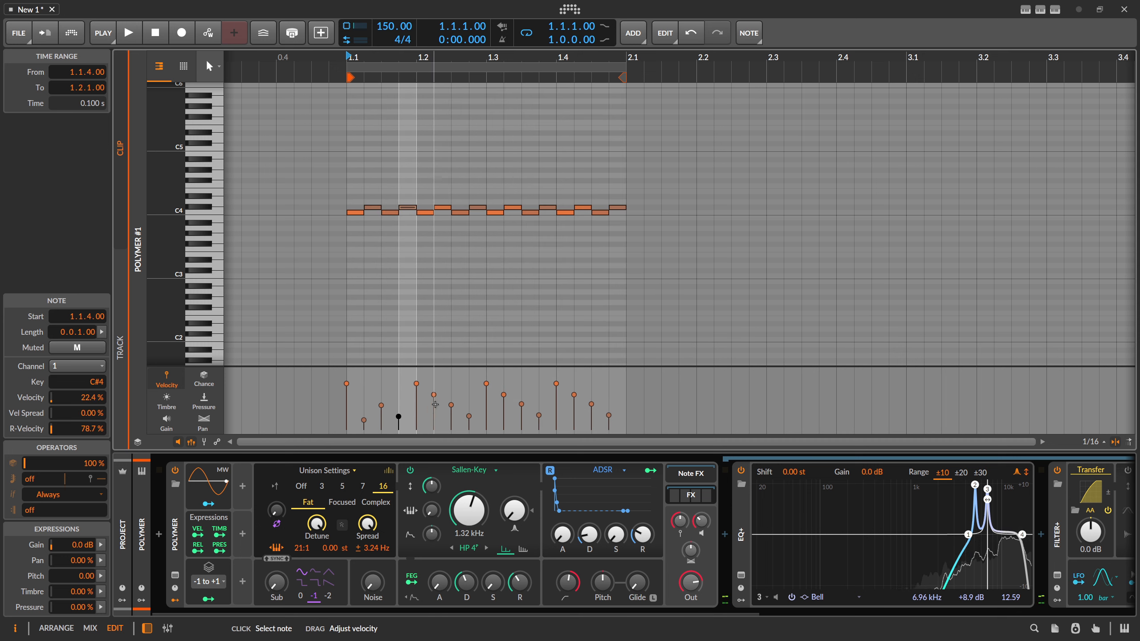
- Delete the C#4 notes after the first beat and duplicate the first beat's two C#4 notes three times to fill the bar
left_click(393, 248)
left_click_drag(436, 184, 640, 204)
key("Delete")
left_click(350, 196)
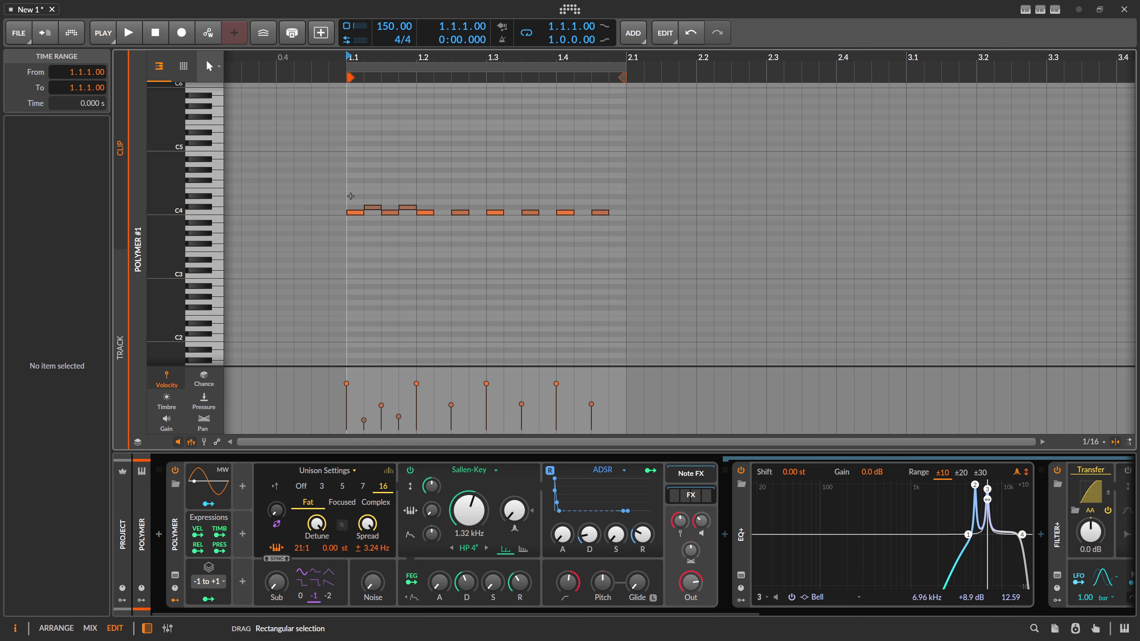
left_click_drag(351, 196, 416, 208)
key("ctrl+d")
key("ctrl+d")
key("ctrl+d")
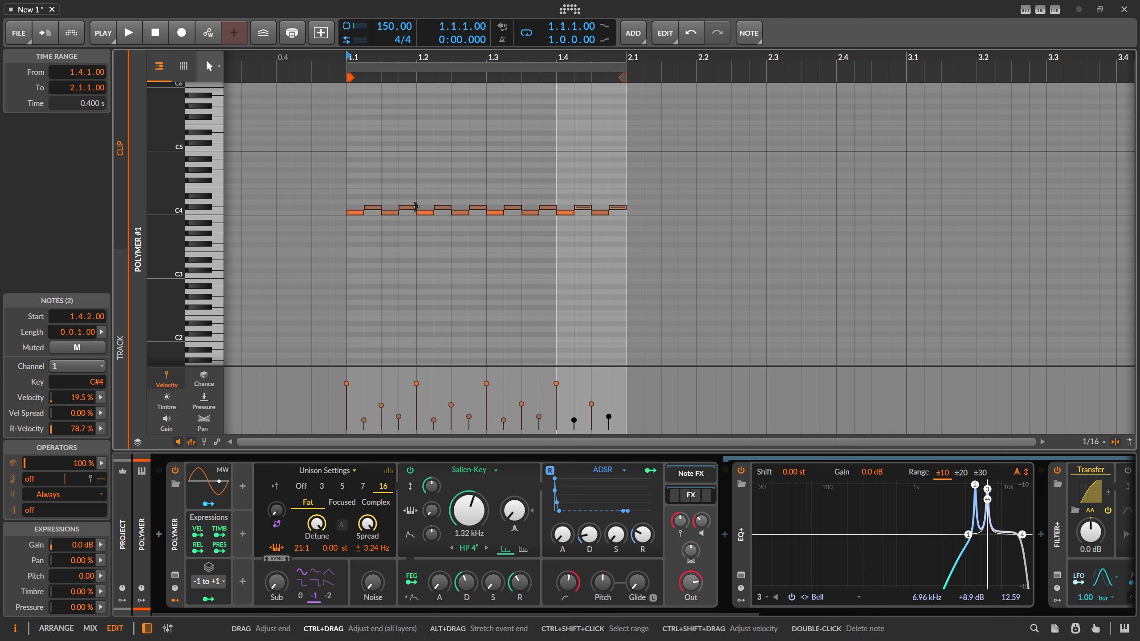
- Play the hi-hat pattern while fine-tuning Polymer's amp envelope decay and the lower point of Filter+'s transfer curve
key("space")
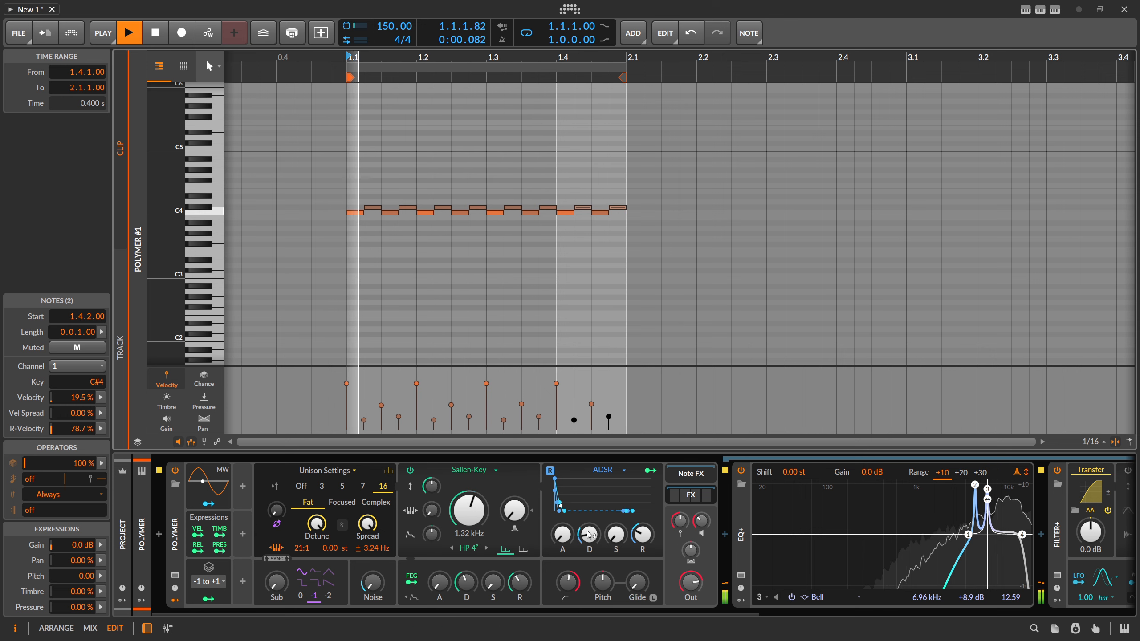
left_click_drag(589, 534, 589, 530)
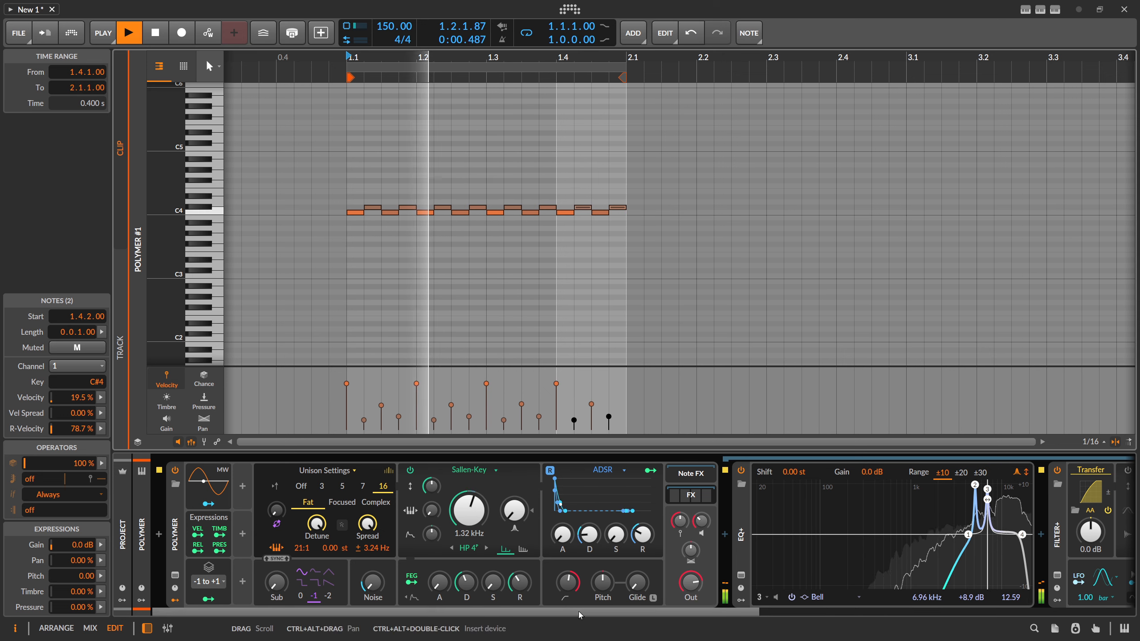
scroll(799, 535, "right", 5)
left_click(797, 492)
mouse_move(781, 431)
left_mouse_down()
mouse_move(825, 432)
mouse_move(798, 443)
mouse_move(766, 433)
left_mouse_up()
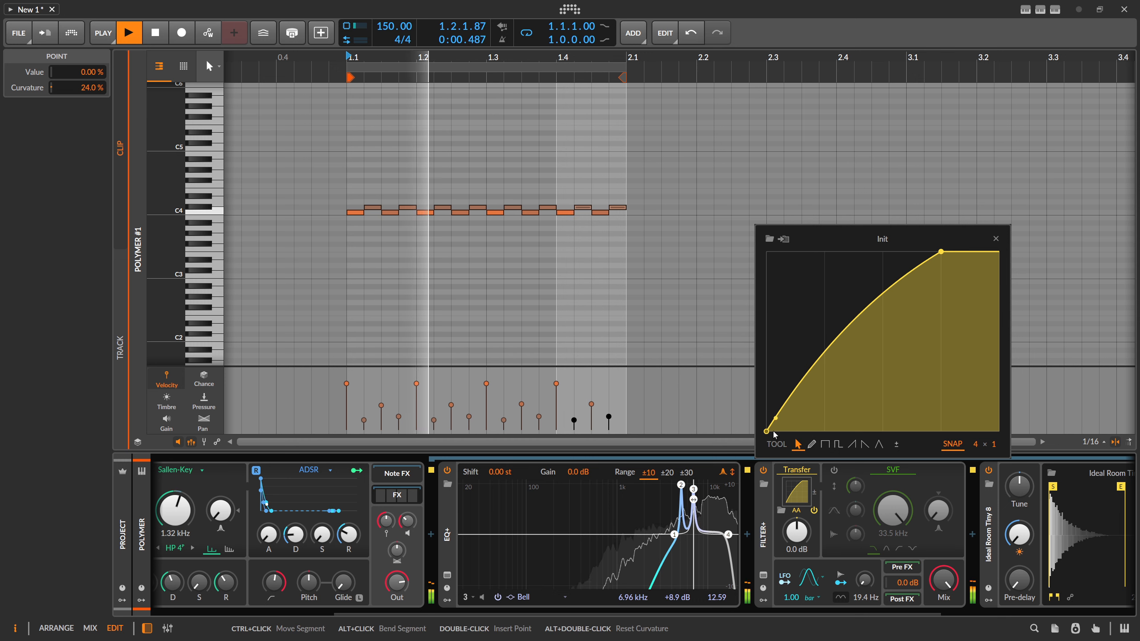
- Readjust Polymer's amp envelope decay and release, close the transfer curve editor and stop playback
left_click_drag(296, 534, 348, 537)
scroll(629, 534, "left", 3)
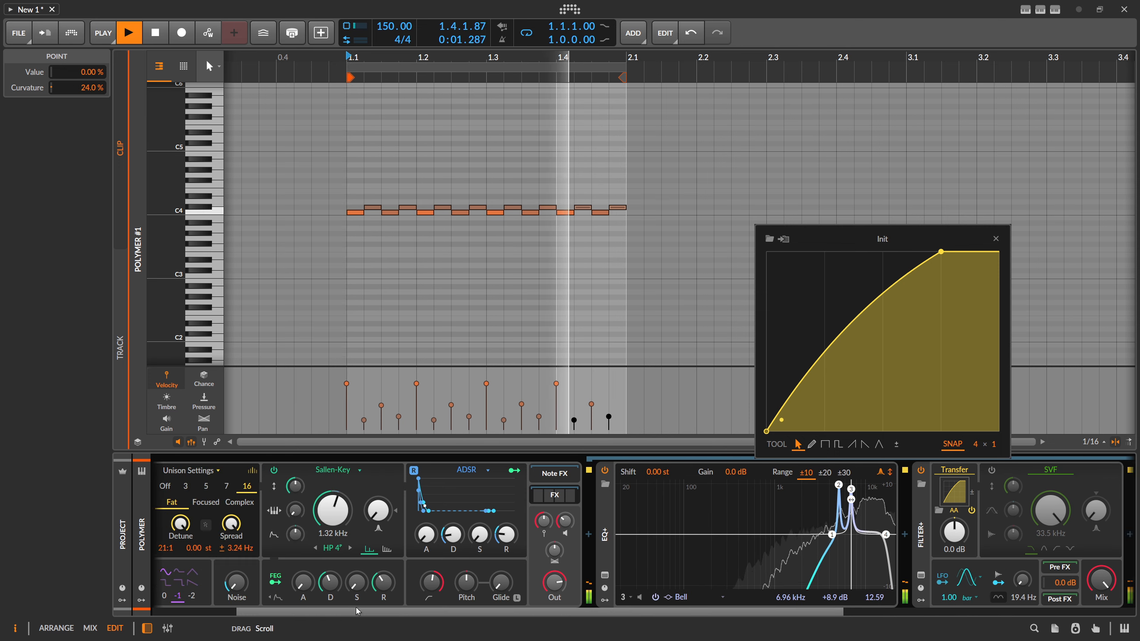
left_click(995, 238)
left_click(821, 235)
key("space")
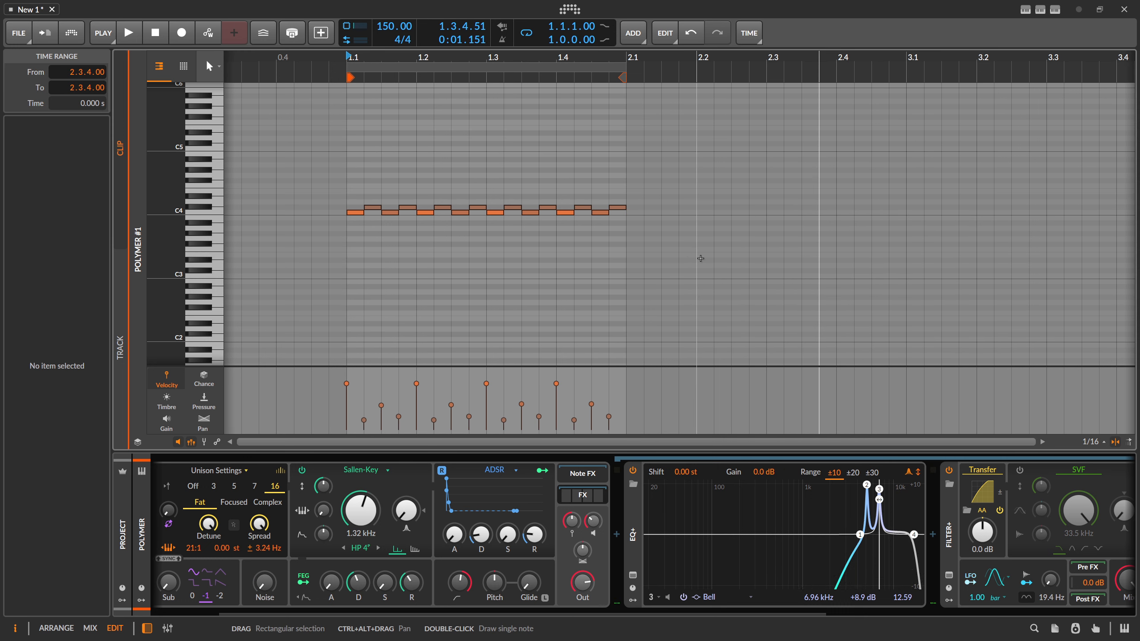
- Collapse Polymer's FX chain, delete every note in the clip except the first C4 note and return to the arranger
left_click(579, 494)
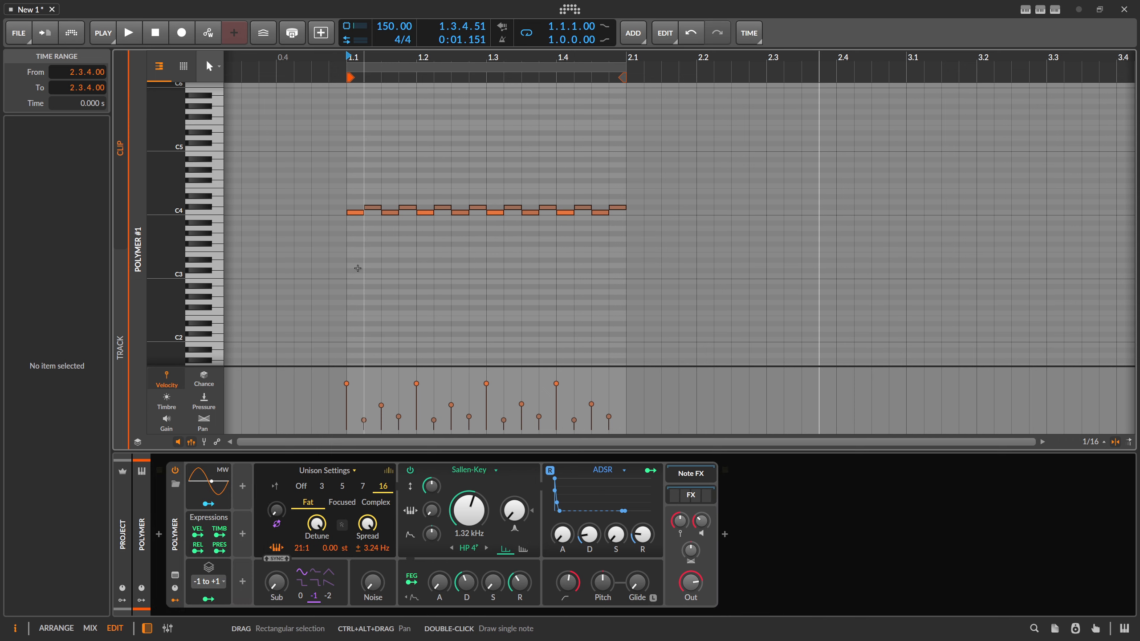
left_click_drag(372, 178, 628, 263)
key("Delete")
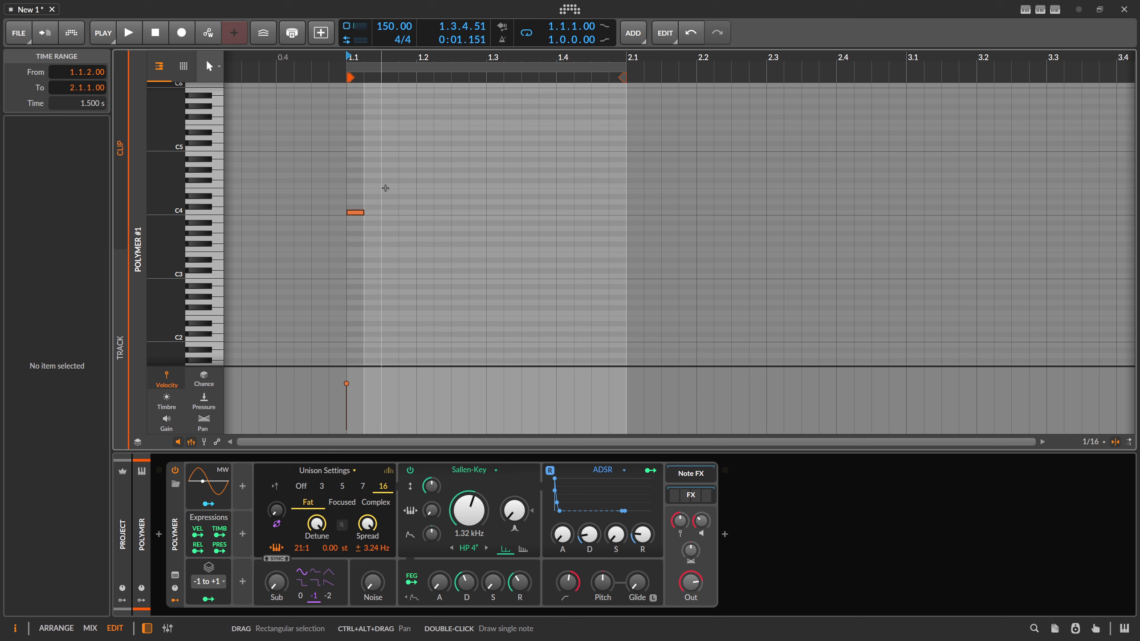
key("alt+1")
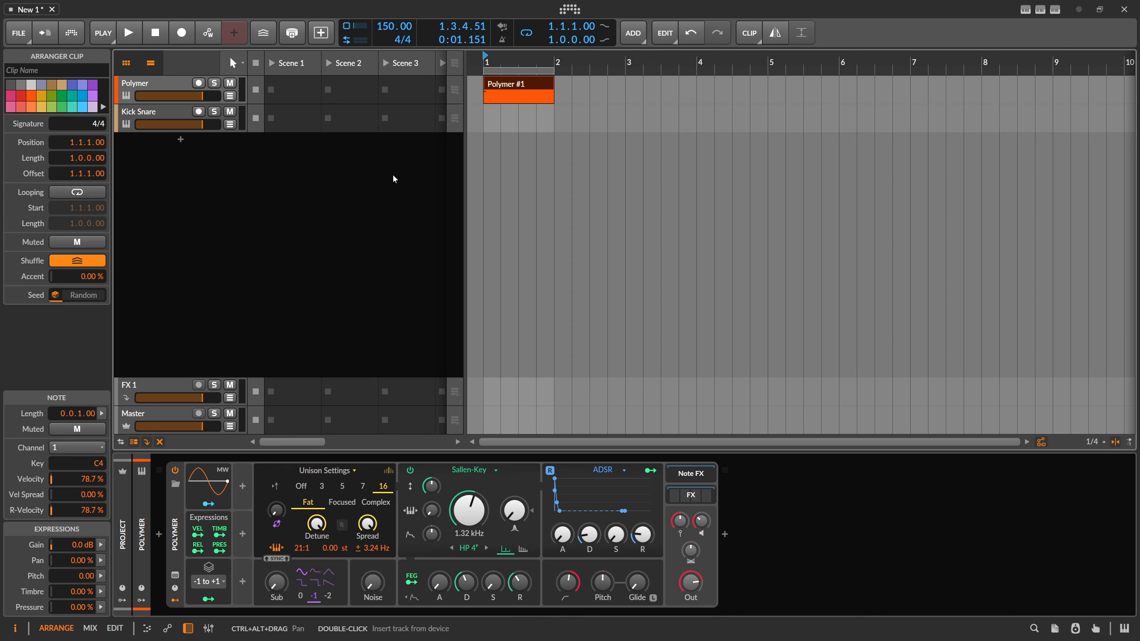